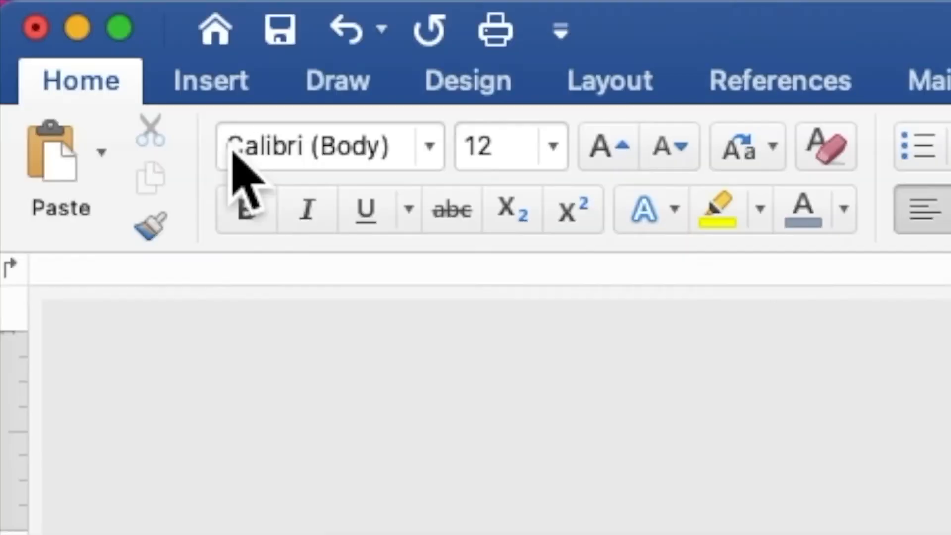
Step: Insert the picture VINTAGE FLOWERS FRAME.jpg from the VINTAGE FLOWERS WED folder on the Desktop
{"action": "left_click", "coordinate": [189, 99]}
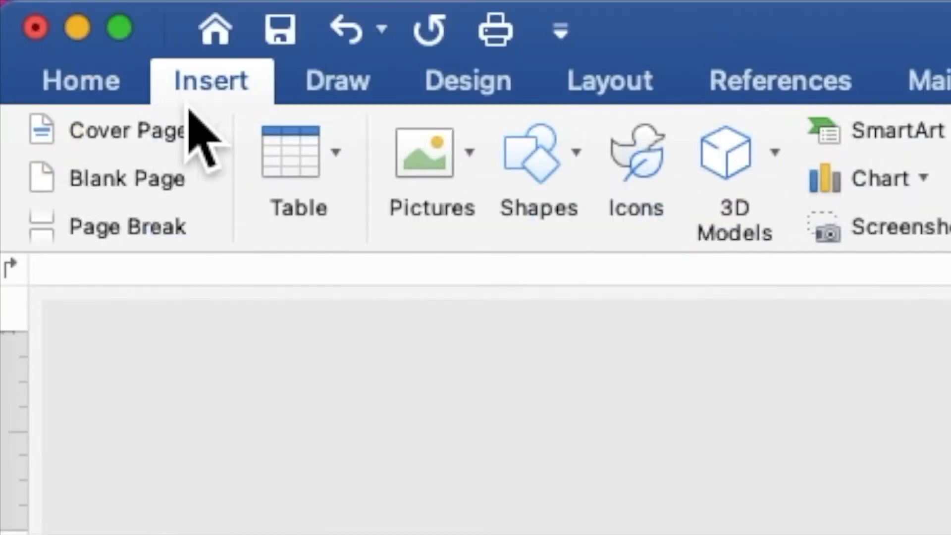
{"action": "left_click", "coordinate": [436, 167]}
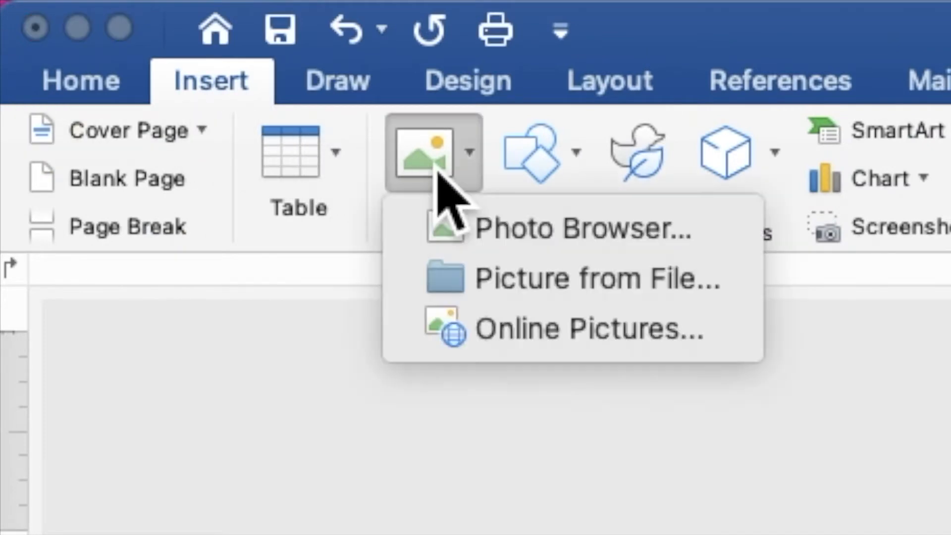
{"action": "left_click", "coordinate": [497, 281]}
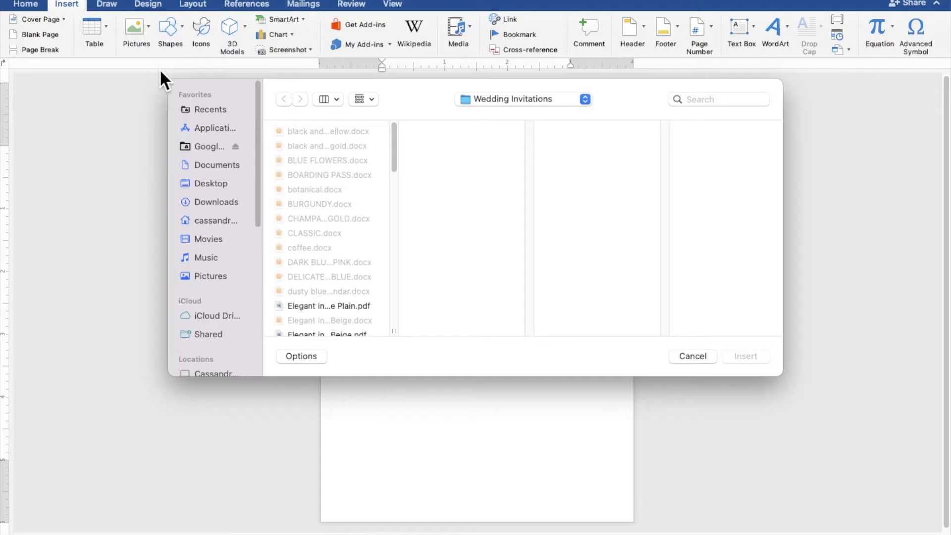
{"action": "left_click", "coordinate": [214, 189]}
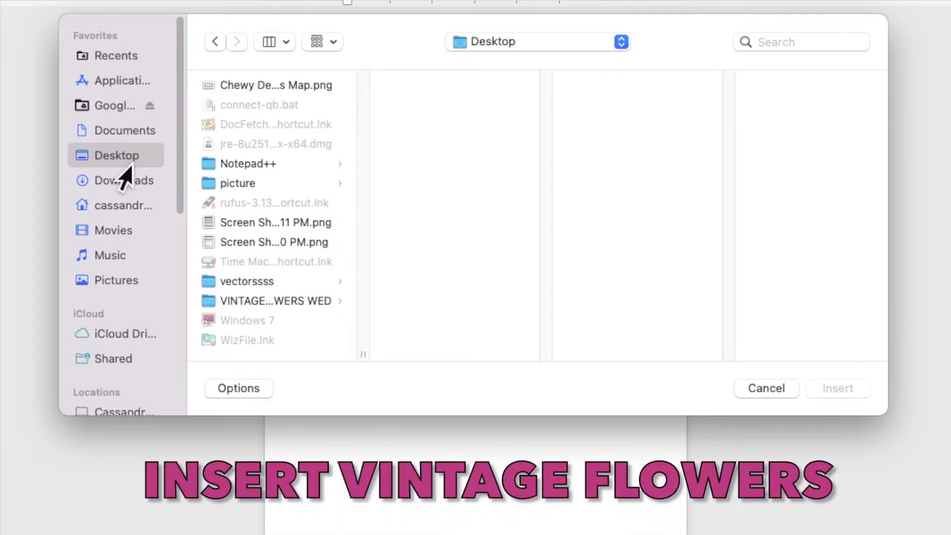
{"action": "left_click", "coordinate": [231, 301]}
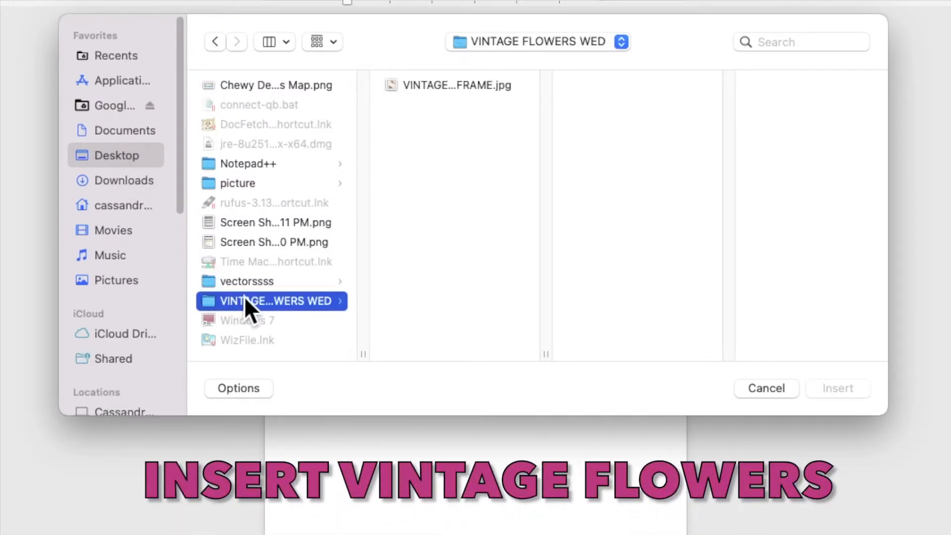
{"action": "left_click", "coordinate": [426, 92]}
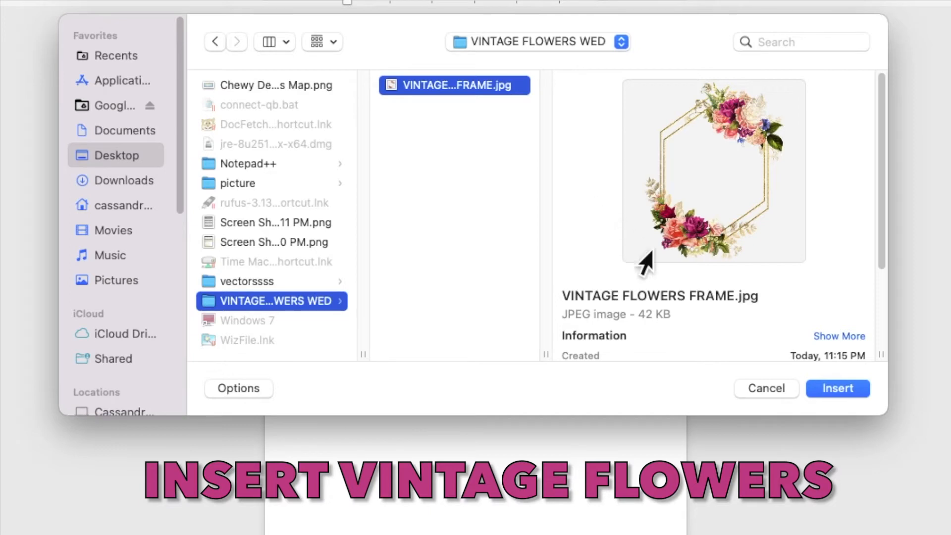
{"action": "left_click", "coordinate": [827, 390]}
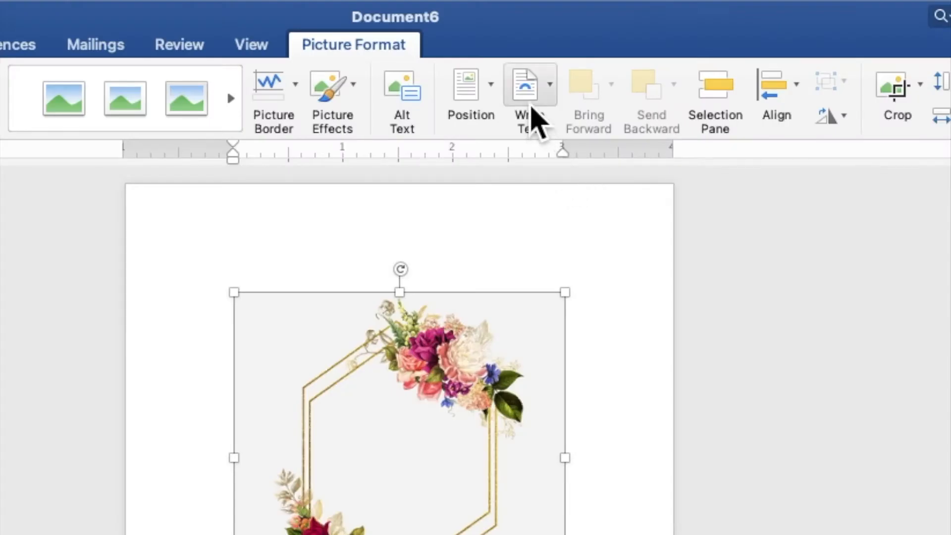
Step: Set the flower frame picture's text wrapping to Behind Text and enlarge it to about 7.28 inches square, positioned to cover the whole page
{"action": "left_click", "coordinate": [553, 37]}
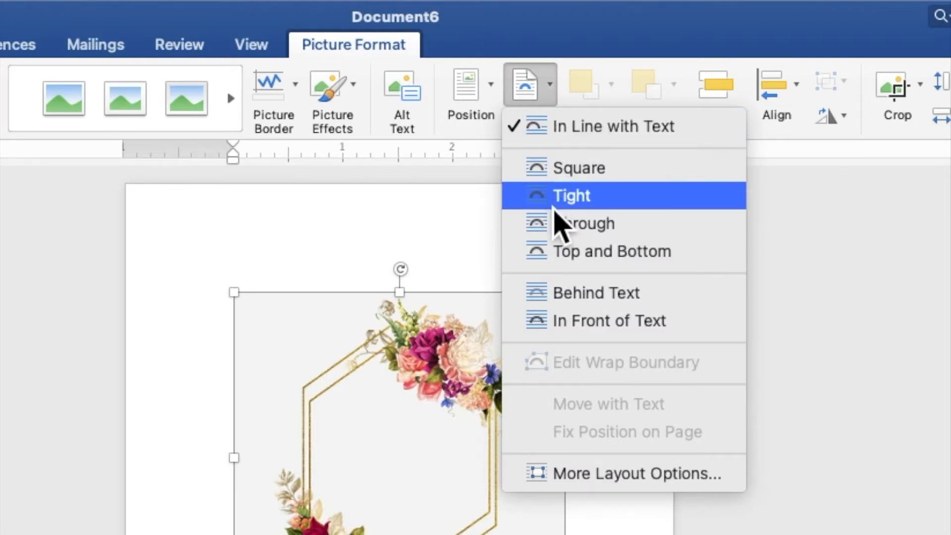
{"action": "left_click", "coordinate": [565, 290]}
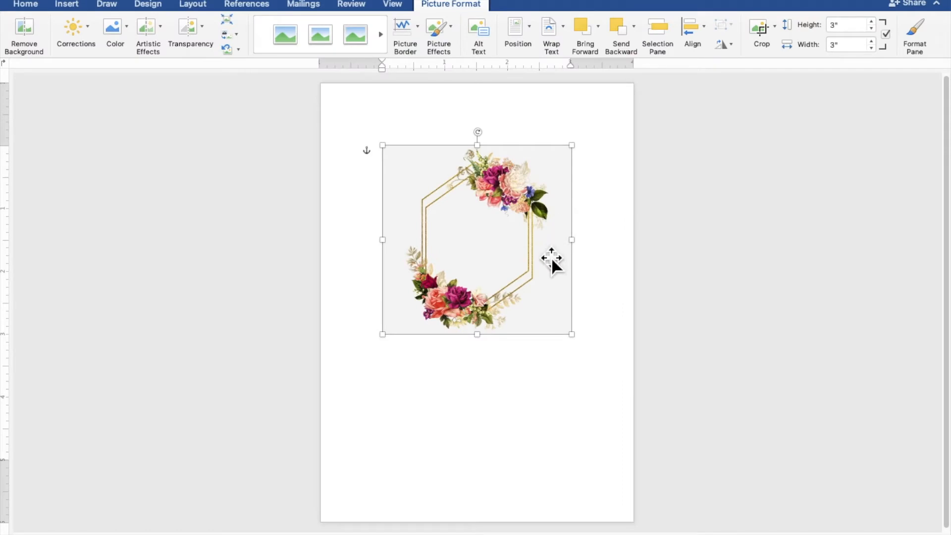
{"action": "left_click_drag", "start_coordinate": [548, 268], "coordinate": [451, 192]}
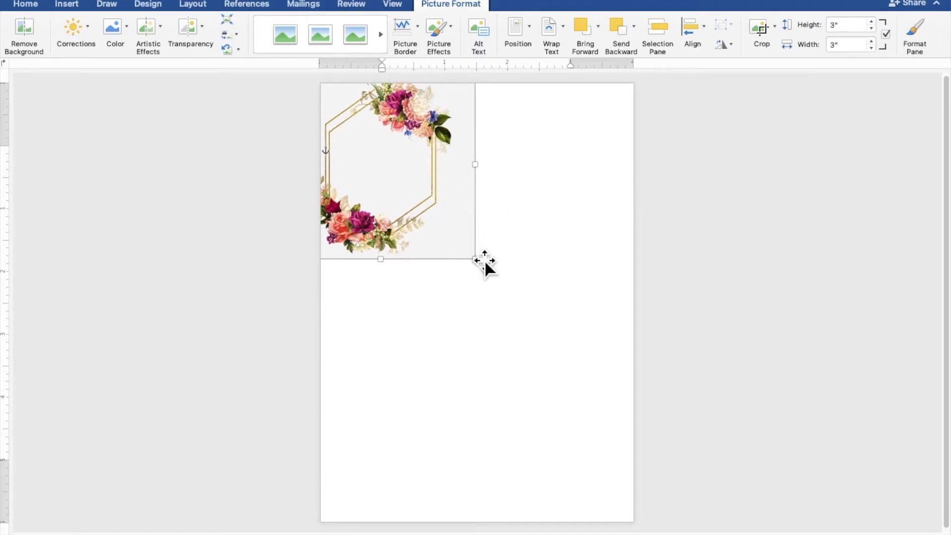
{"action": "left_click_drag", "start_coordinate": [476, 259], "coordinate": [658, 529]}
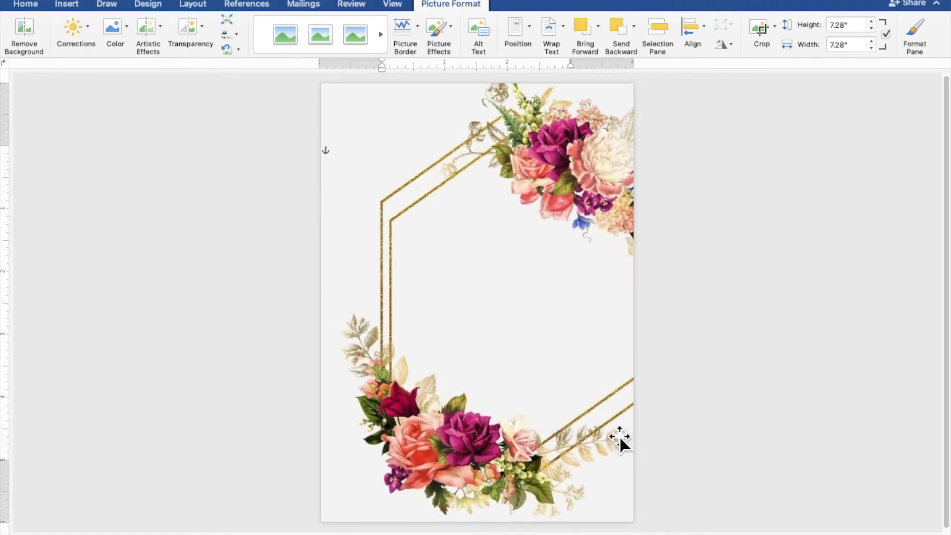
{"action": "left_click_drag", "start_coordinate": [597, 375], "coordinate": [559, 379]}
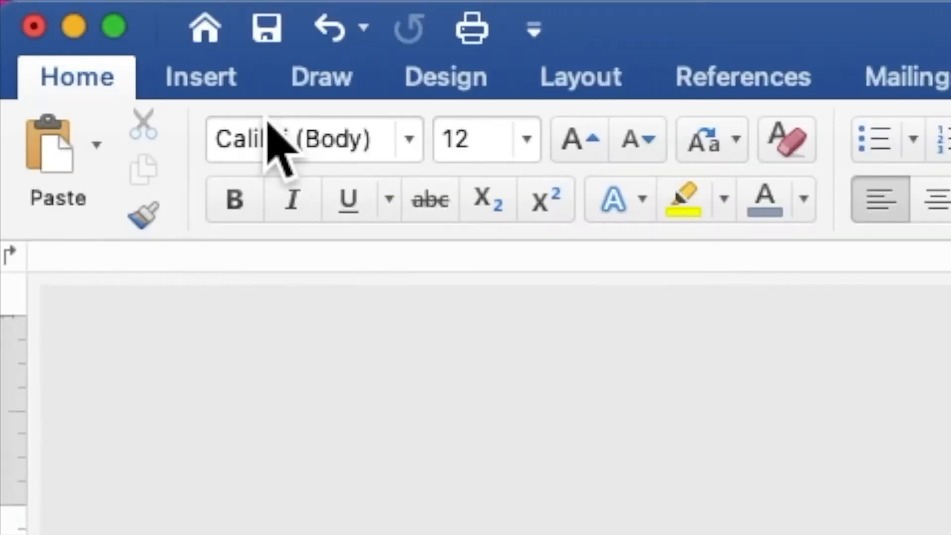
Step: Draw a rectangle about 4.59 inches high and 3.67 inches wide over the middle of the flower frame
{"action": "left_click", "coordinate": [237, 92]}
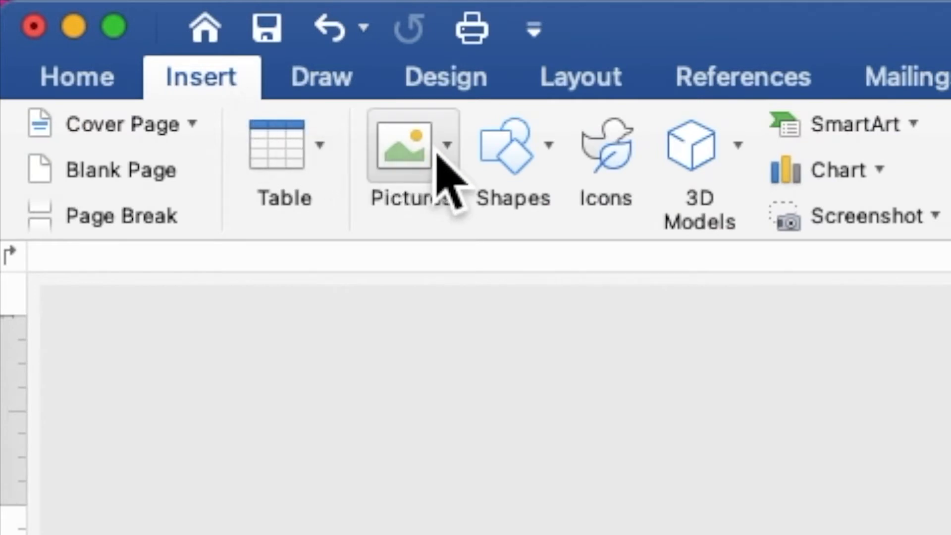
{"action": "left_click", "coordinate": [509, 169]}
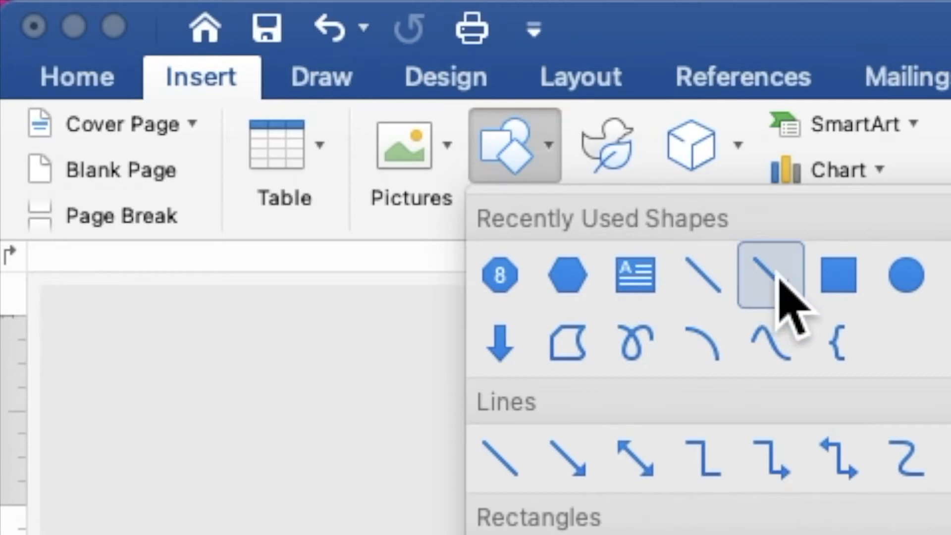
{"action": "left_click", "coordinate": [841, 286]}
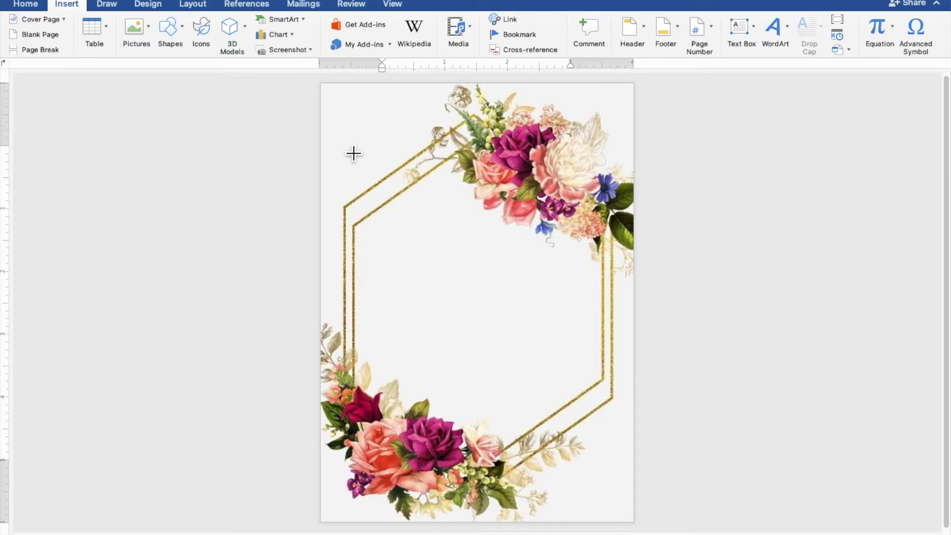
{"action": "mouse_move", "coordinate": [343, 144]}
{"action": "left_mouse_down"}
{"action": "mouse_move", "coordinate": [423, 229]}
{"action": "mouse_move", "coordinate": [542, 416]}
{"action": "mouse_move", "coordinate": [585, 440]}
{"action": "left_mouse_up"}
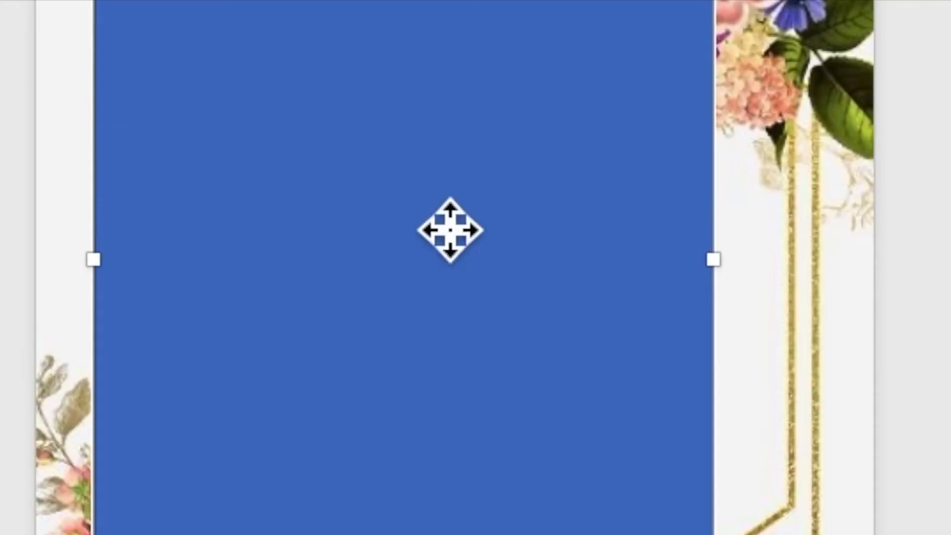
Step: Add the text "TOGETHER WITH THEIR FAMILIES" inside the rectangle, followed by a blank line
{"action": "right_click", "coordinate": [472, 272]}
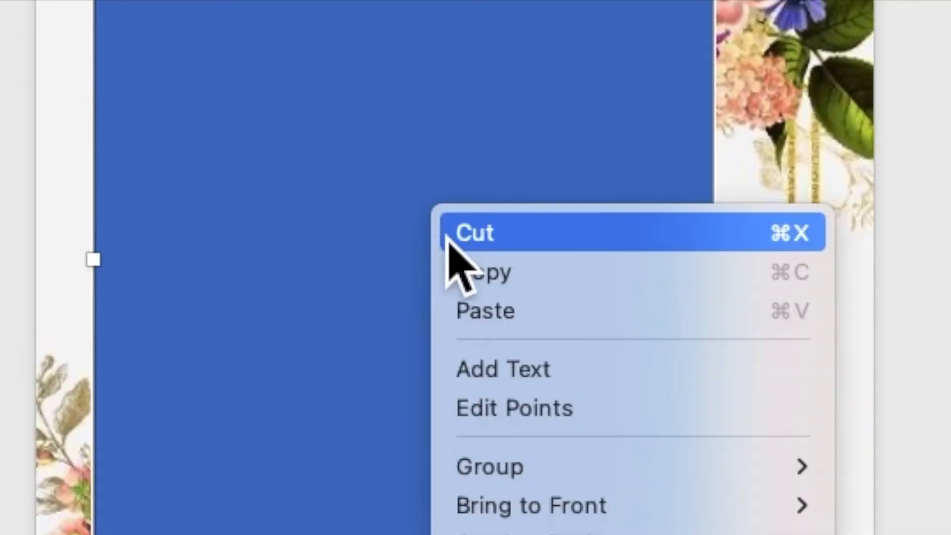
{"action": "left_click", "coordinate": [485, 382]}
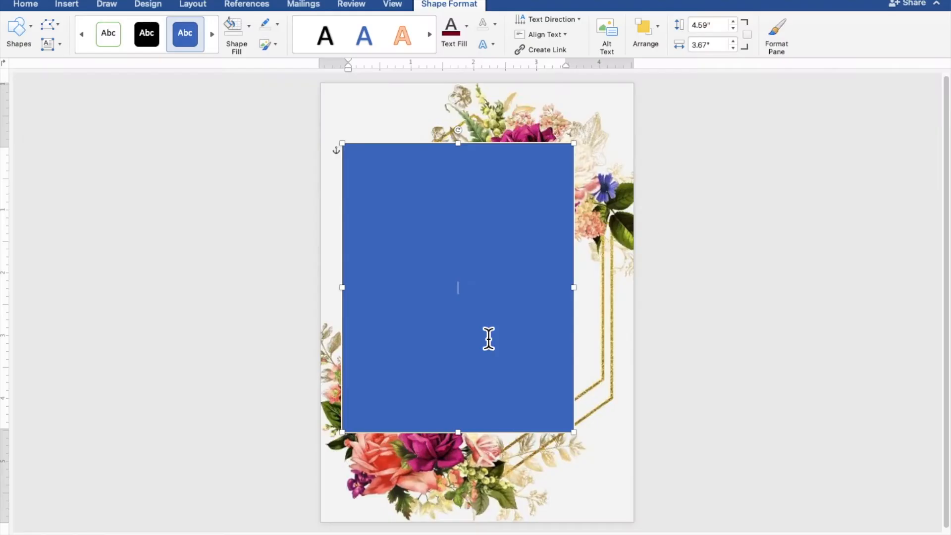
{"action": "scroll", "coordinate": [486, 397], "scroll_direction": "up", "scroll_amount": 5}
{"action": "scroll", "coordinate": [488, 339], "scroll_direction": "up", "scroll_amount": 2}
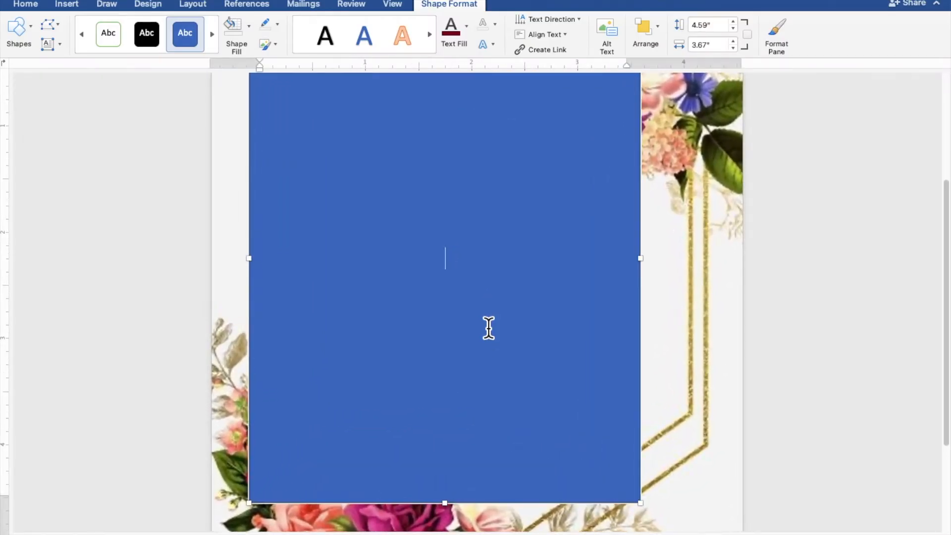
{"action": "scroll", "coordinate": [488, 328], "scroll_direction": "up", "scroll_amount": 1}
{"action": "left_click", "coordinate": [489, 328]}
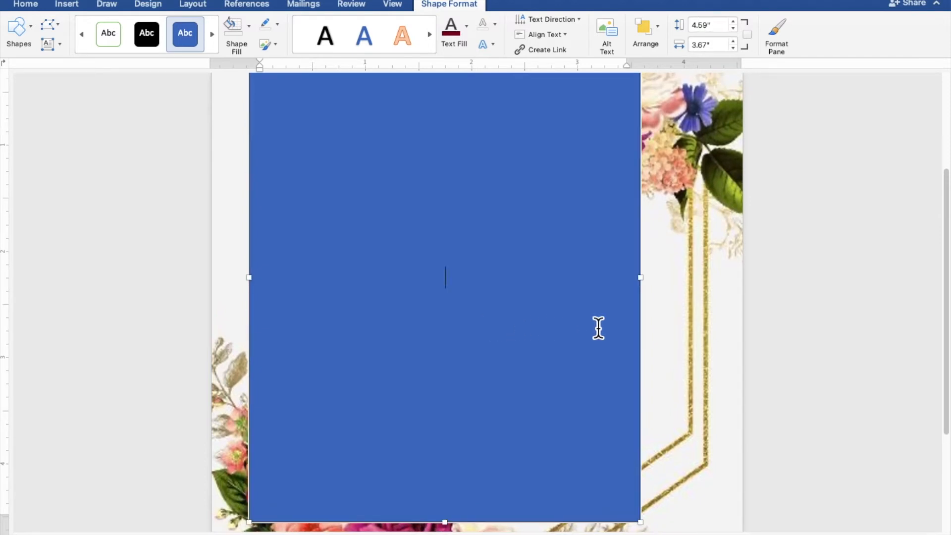
{"action": "type", "text": "TOGETHER"}
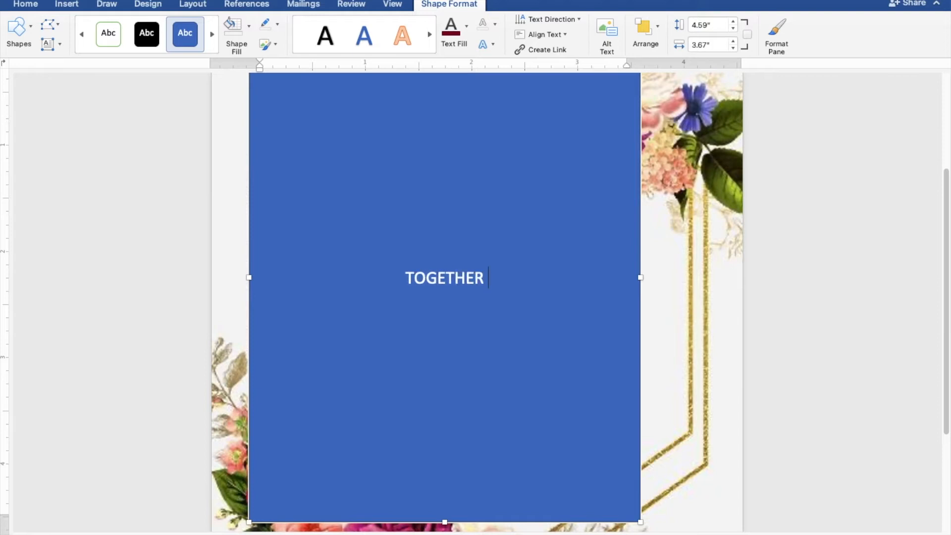
{"action": "type", "text": " WITH"}
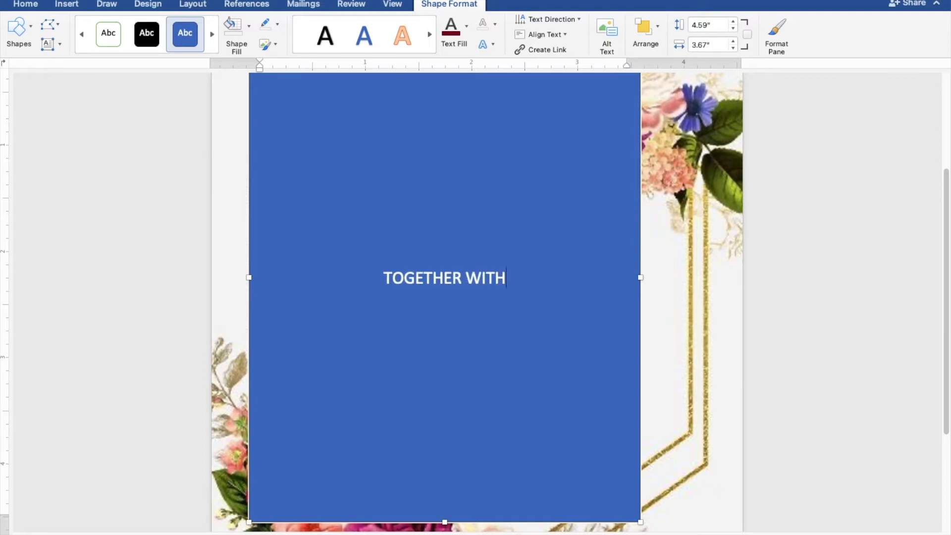
{"action": "type", "text": " THEIR"}
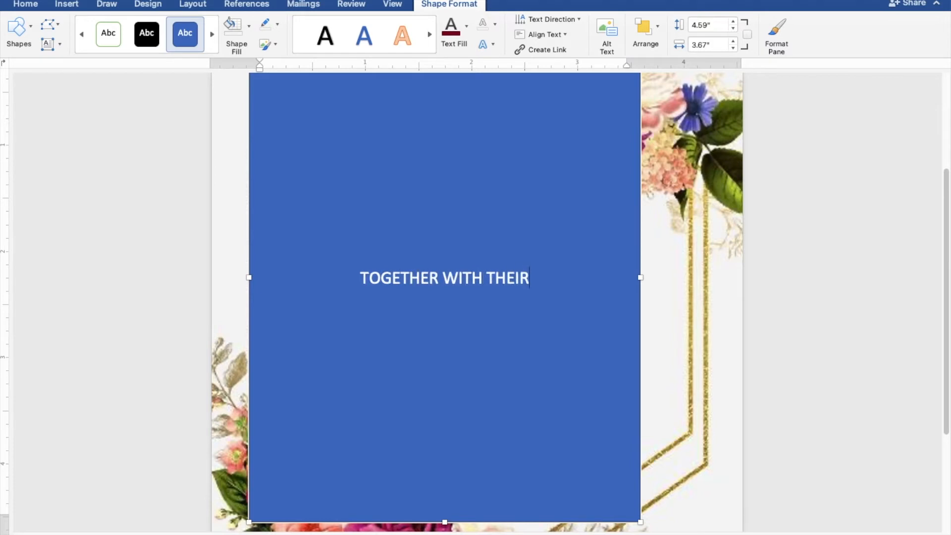
{"action": "type", "text": " FAMI"}
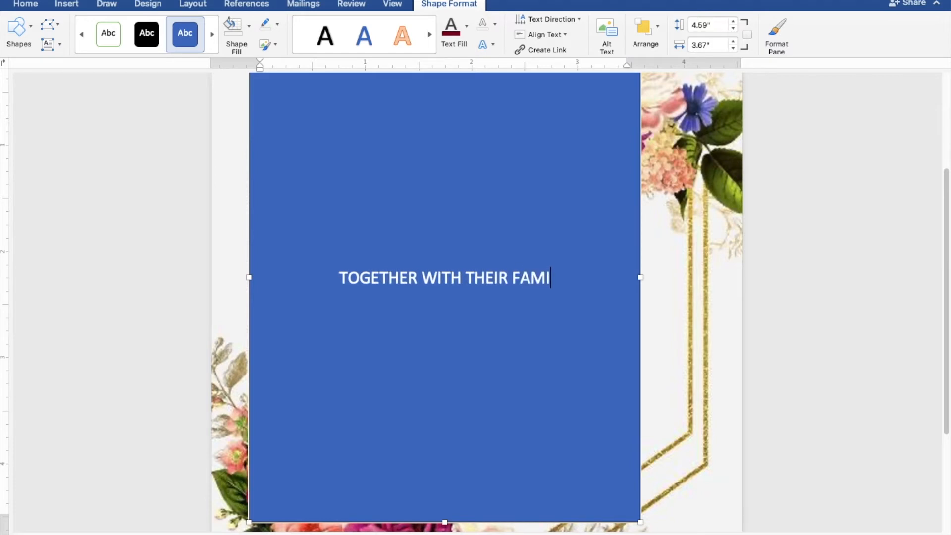
{"action": "type", "text": "LIES"}
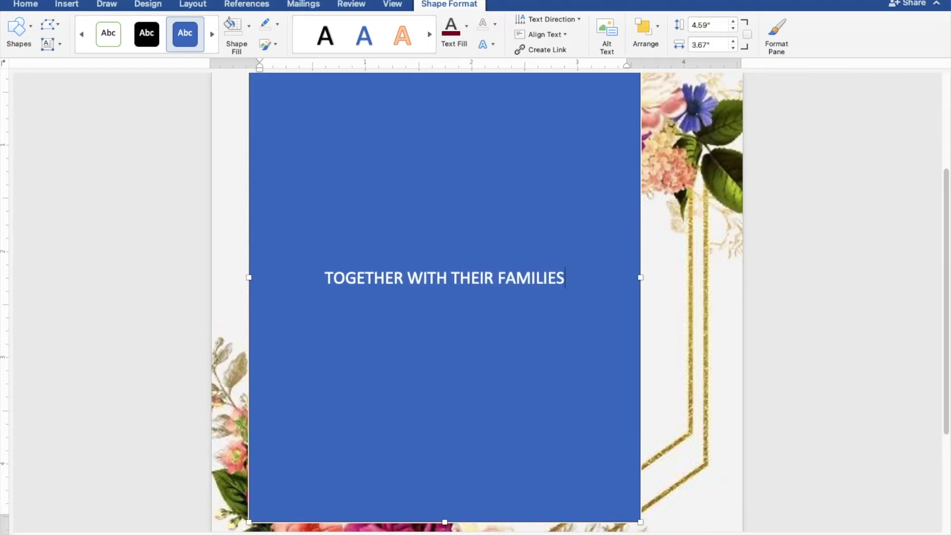
{"action": "key", "text": "Return"}
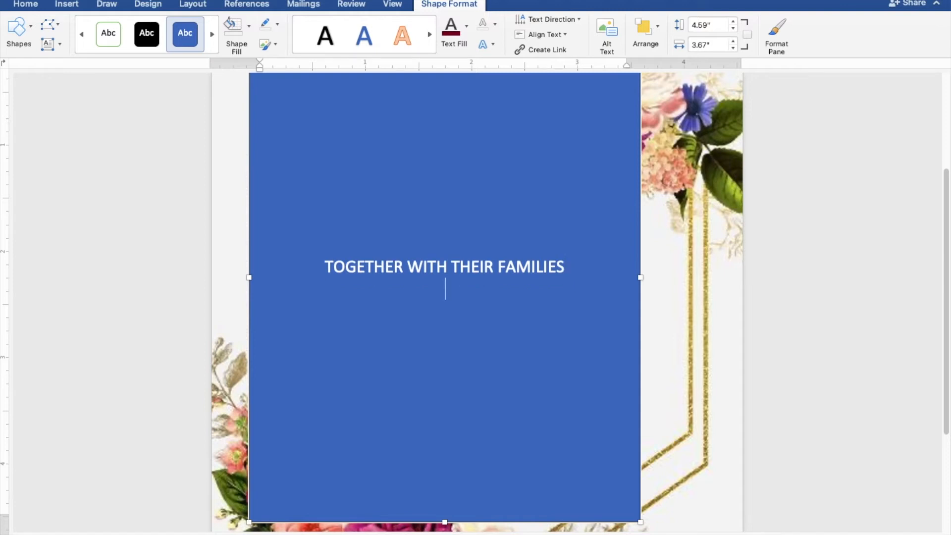
{"action": "key", "text": "Return"}
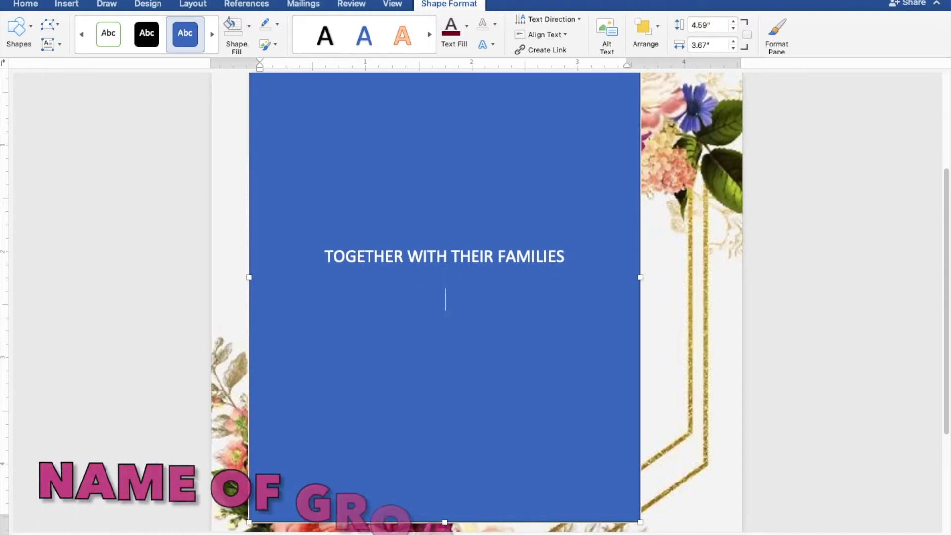
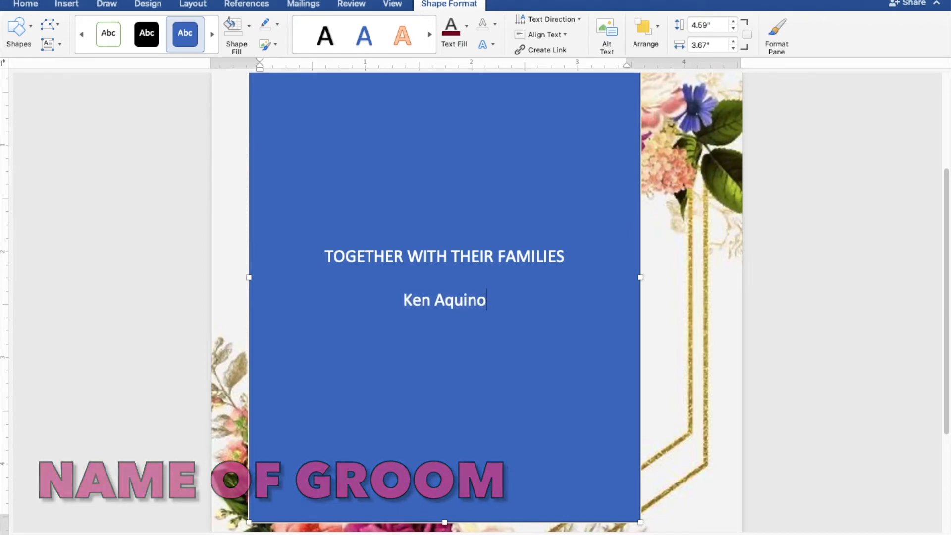
Step: Enter the groom's full name, "AND" and the bride's full name on separate lines, followed by a blank line
{"action": "key", "text": "Return"}
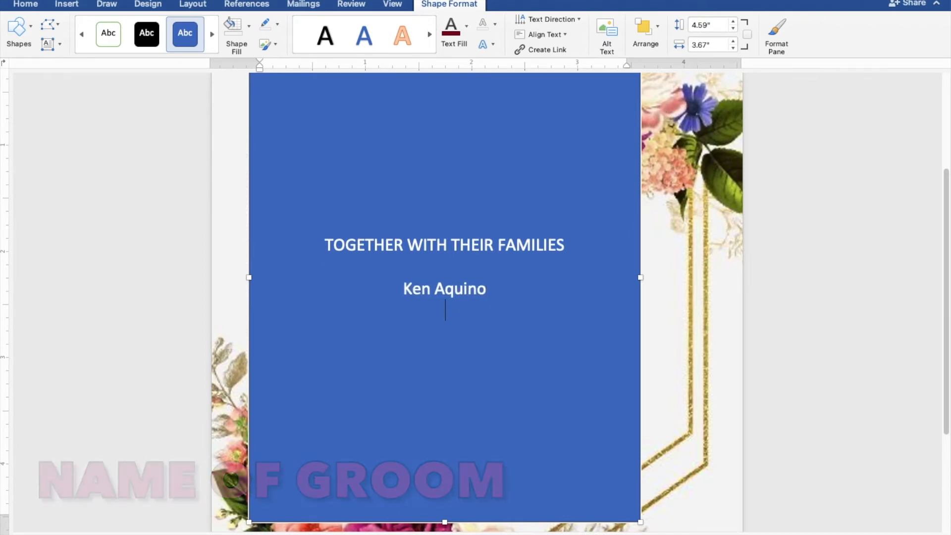
{"action": "type", "text": "AND"}
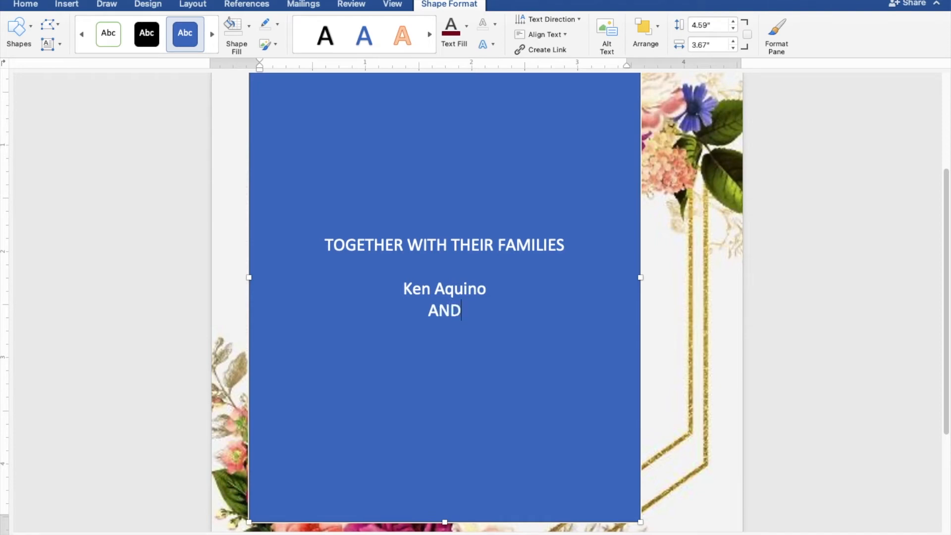
{"action": "key", "text": "Return"}
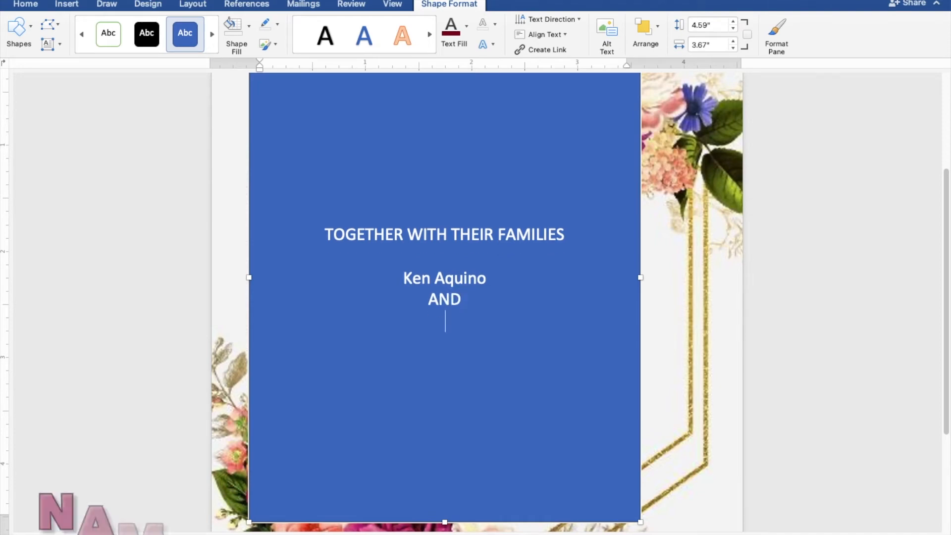
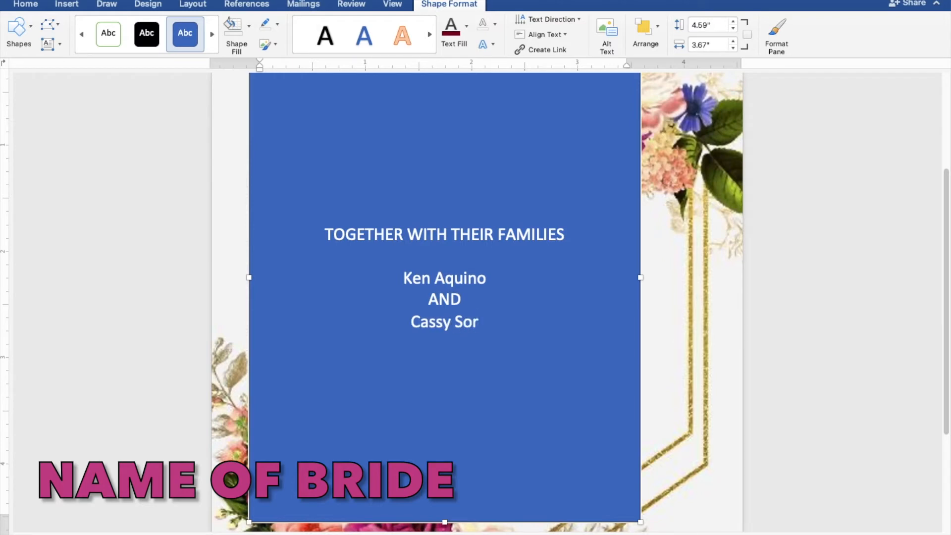
{"action": "key", "text": "Return"}
{"action": "key", "text": "Return"}
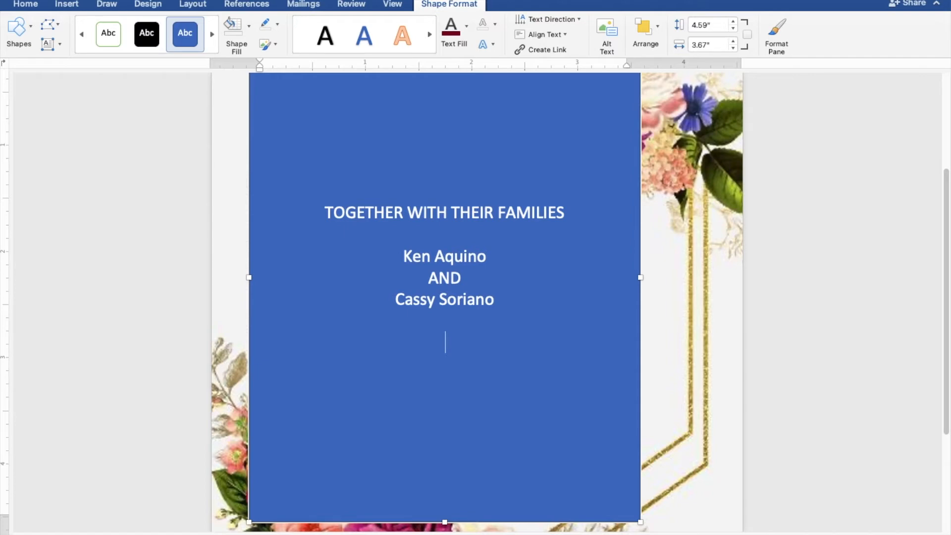
Step: Enter the line "REQUEST THE PLEASURE OF YOUR PRESENCE" below the couple's names in the rectangle
{"action": "type", "text": "REQUEST TH"}
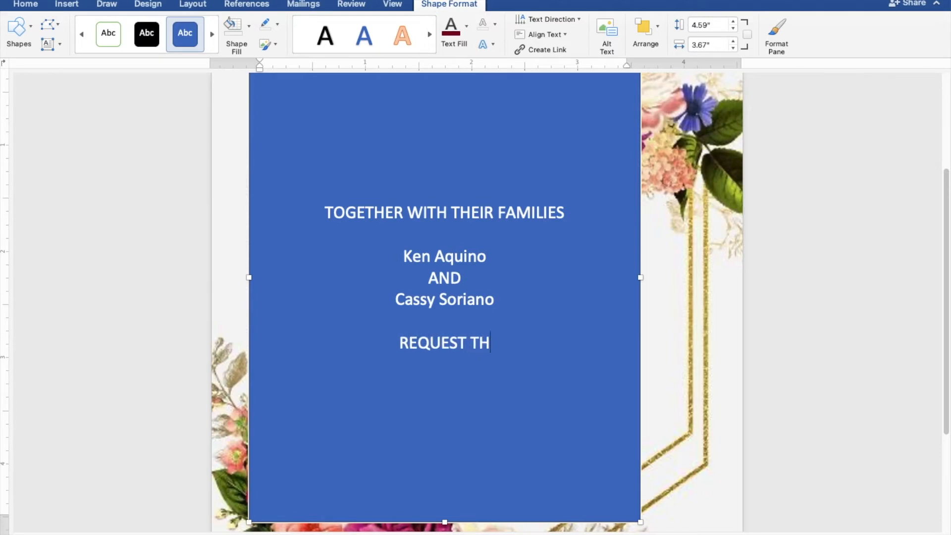
{"action": "type", "text": "E PLEA"}
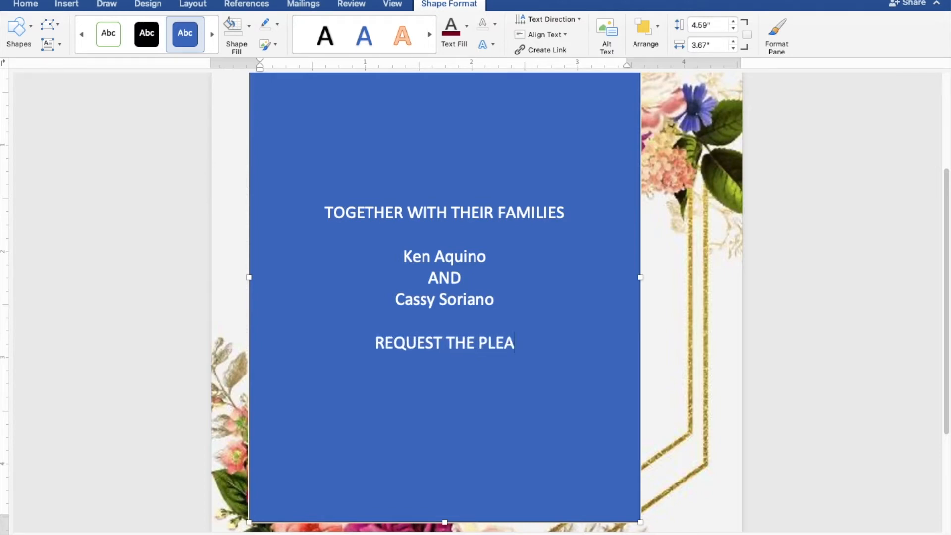
{"action": "type", "text": "SURE OF"}
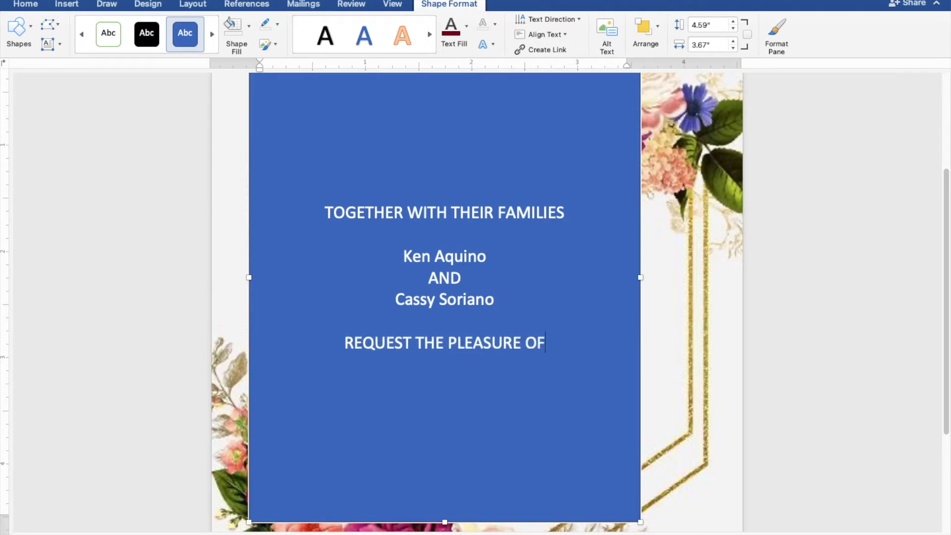
{"action": "type", "text": " YOUR PRESENCE"}
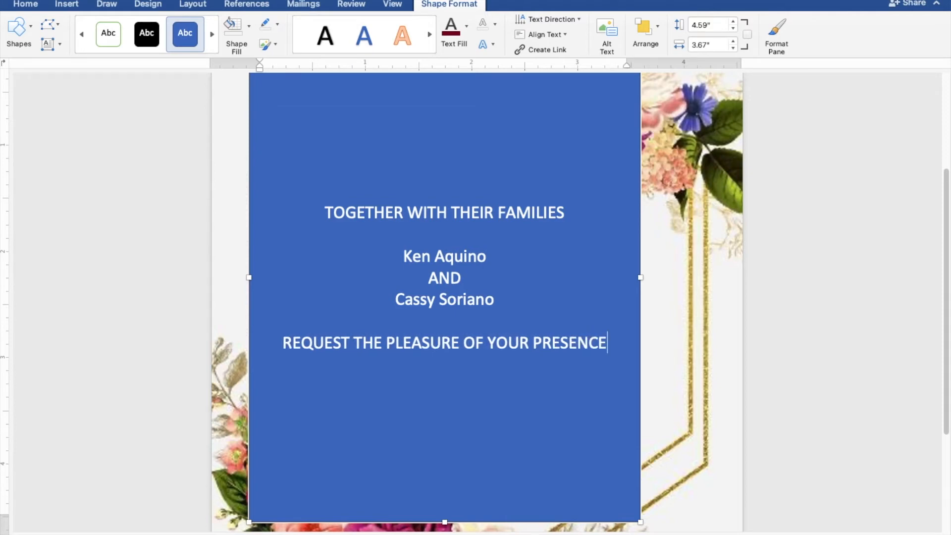
Step: Add the line "AS THEY JOYFULLY UNITE IN MARRIAGE" under the request line, followed by a blank line
{"action": "key", "text": "Return"}
{"action": "type", "text": "AS T"}
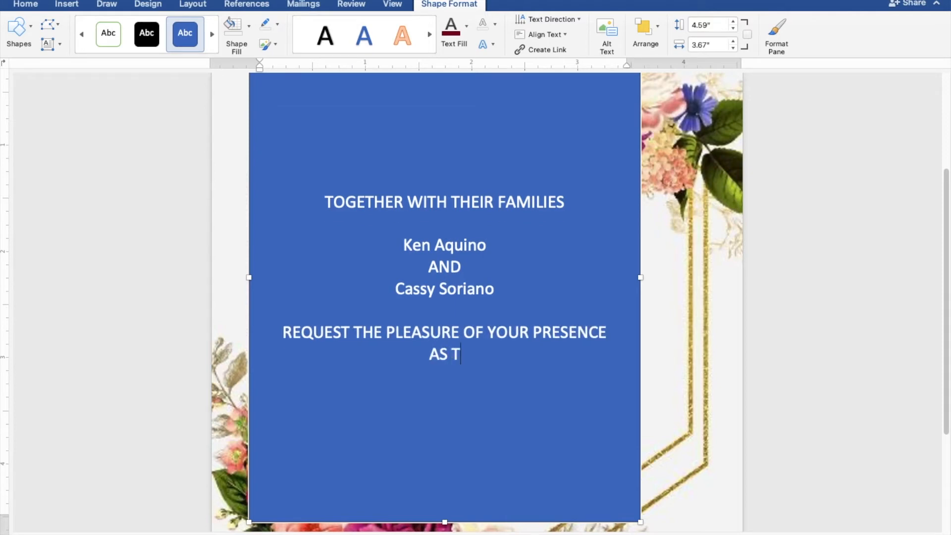
{"action": "type", "text": "HEY J"}
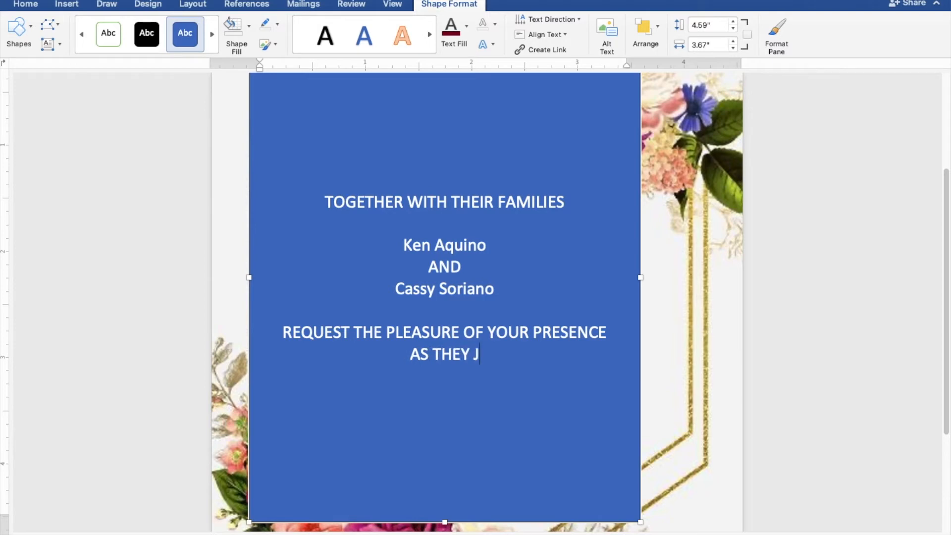
{"action": "type", "text": "OYFULL"}
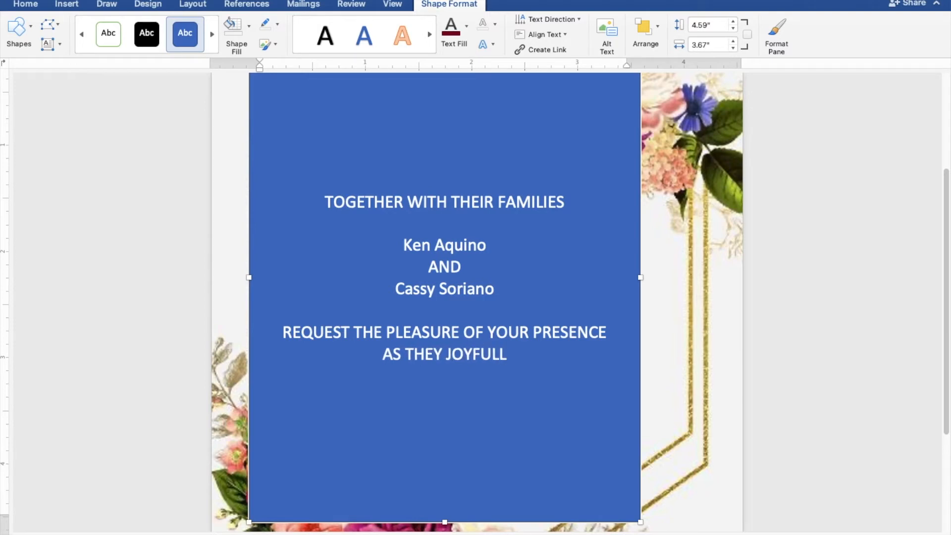
{"action": "type", "text": "Y UNITE IN"}
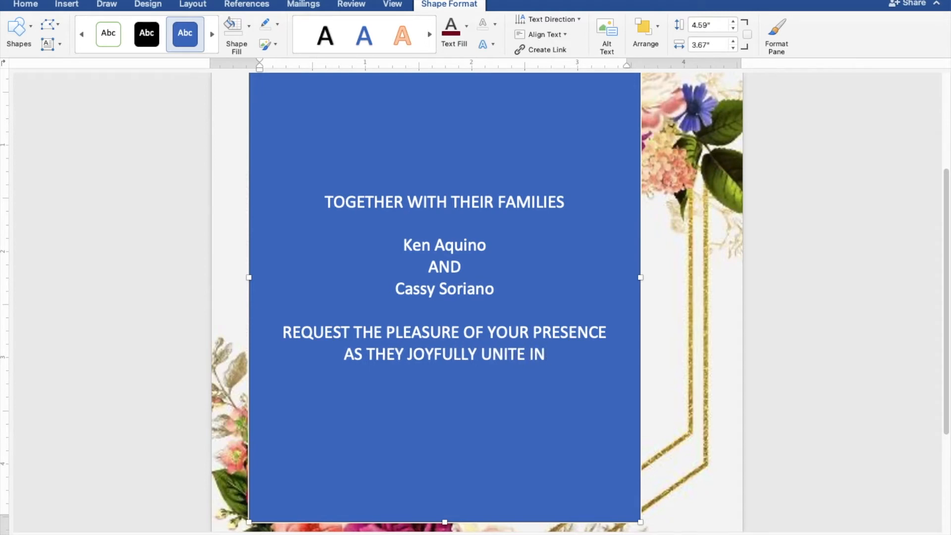
{"action": "type", "text": " MARRIAGE"}
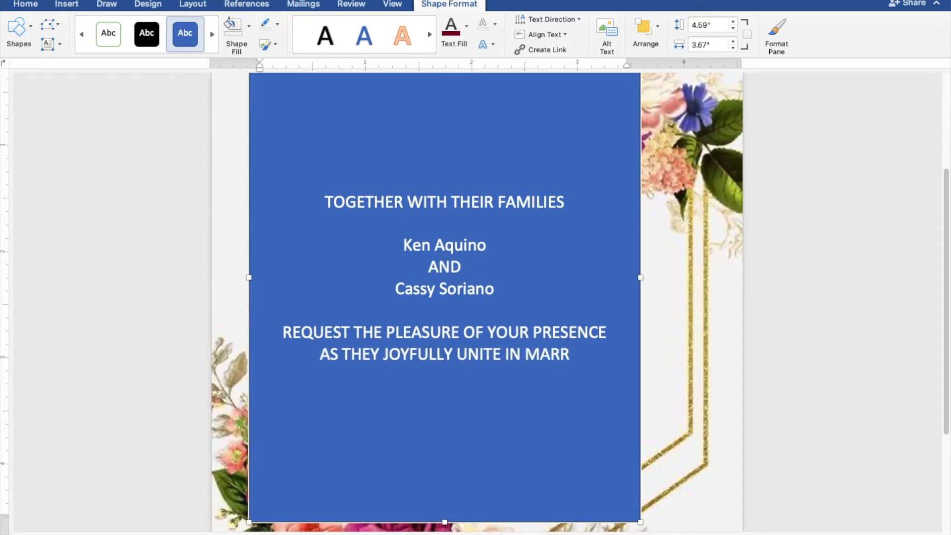
{"action": "key", "text": "Return"}
{"action": "key", "text": "Return"}
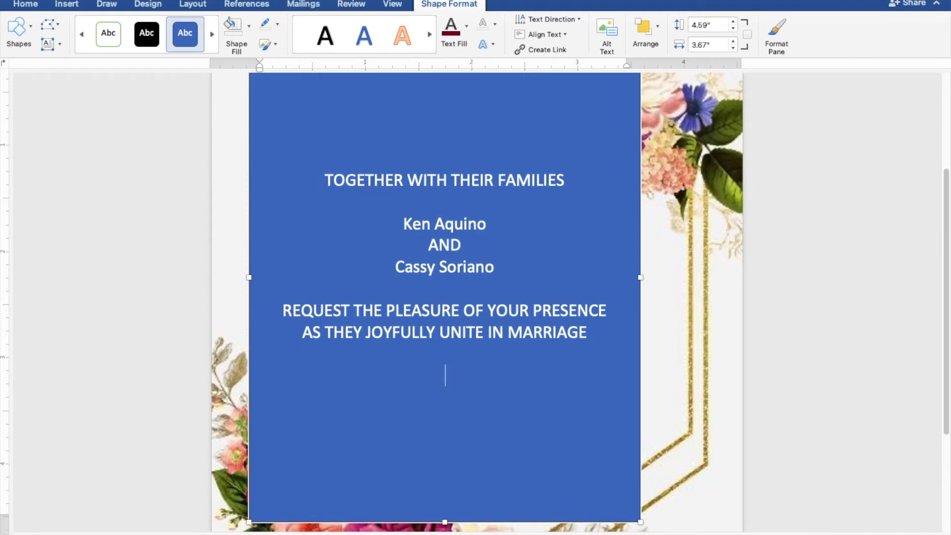
Step: Enter the wedding day, date and time as "SUNDAY | JANUARY 30, 2022 | 10:00 AM"
{"action": "type", "text": "SUNDAY"}
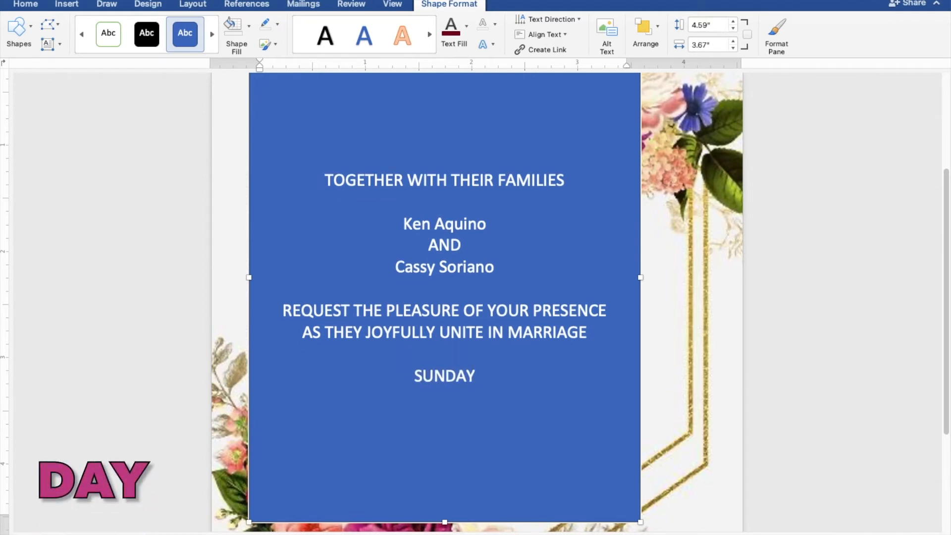
{"action": "type", "text": " |"}
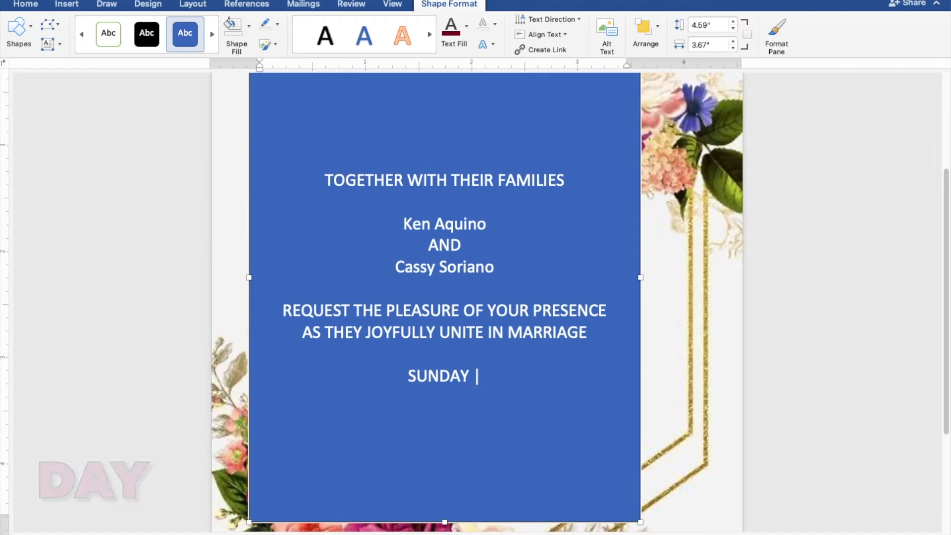
{"action": "type", "text": "ANUR"}
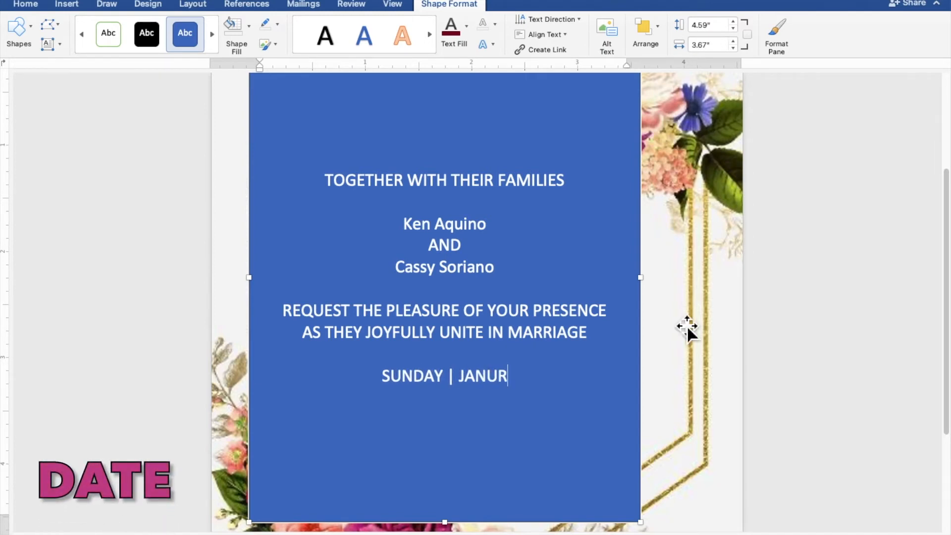
{"action": "key", "text": "BackSpace"}
{"action": "type", "text": "A"}
{"action": "type", "text": "RY"}
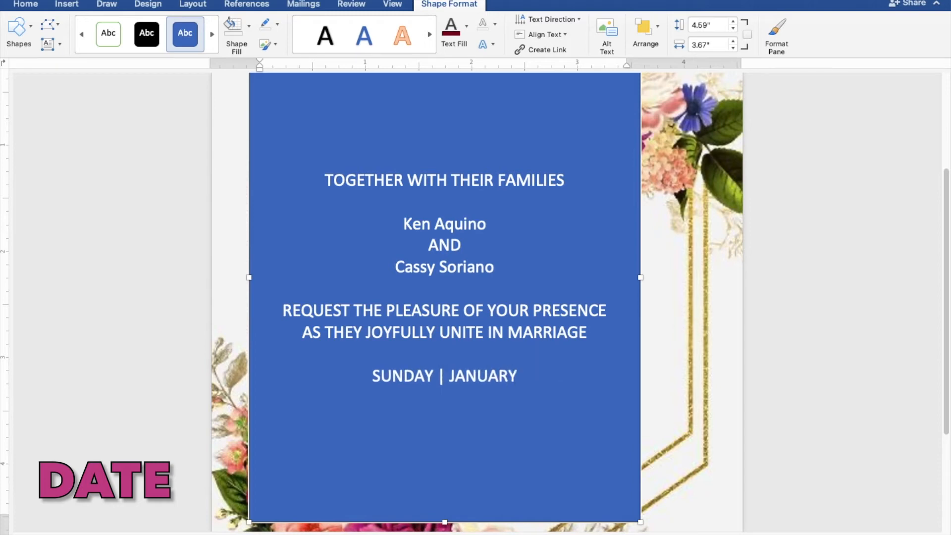
{"action": "type", "text": " 30, "}
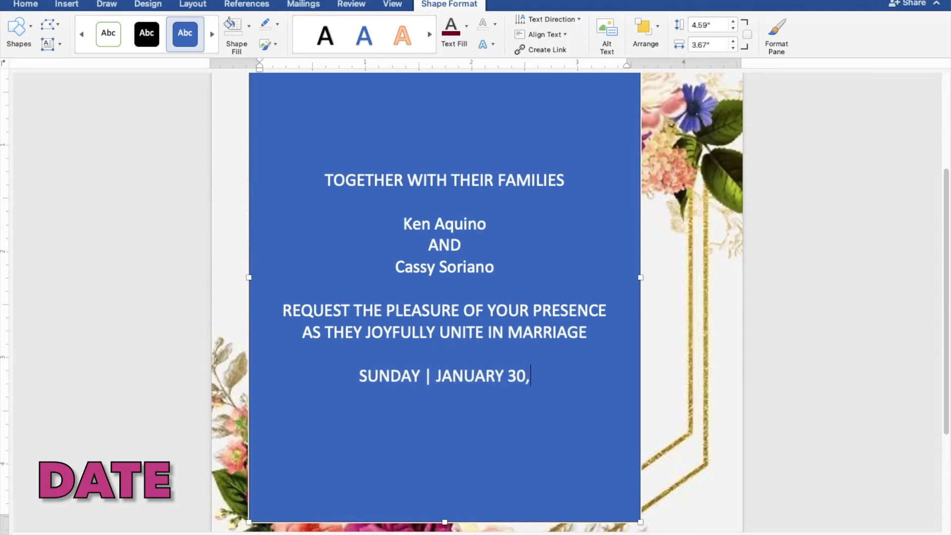
{"action": "type", "text": "2022"}
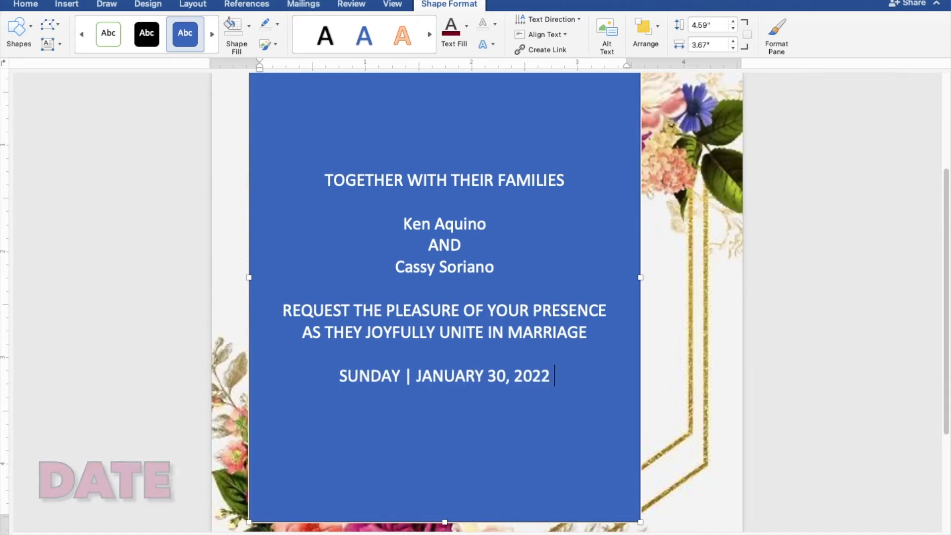
{"action": "type", "text": " |"}
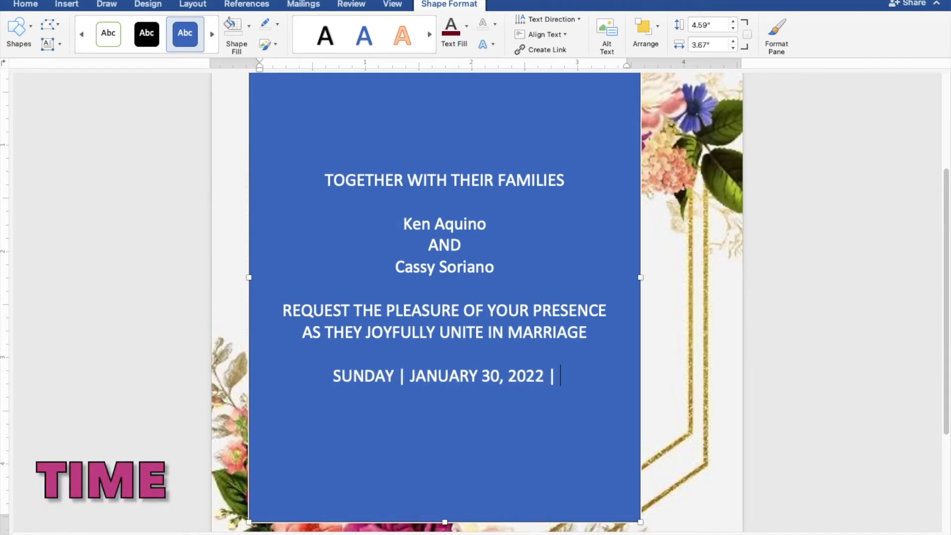
{"action": "type", "text": " 10:00"}
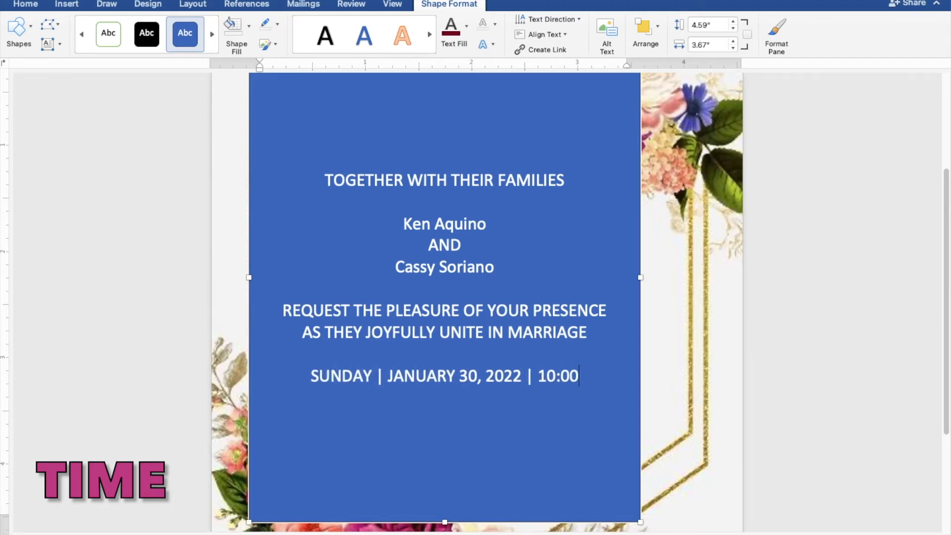
{"action": "type", "text": " AM"}
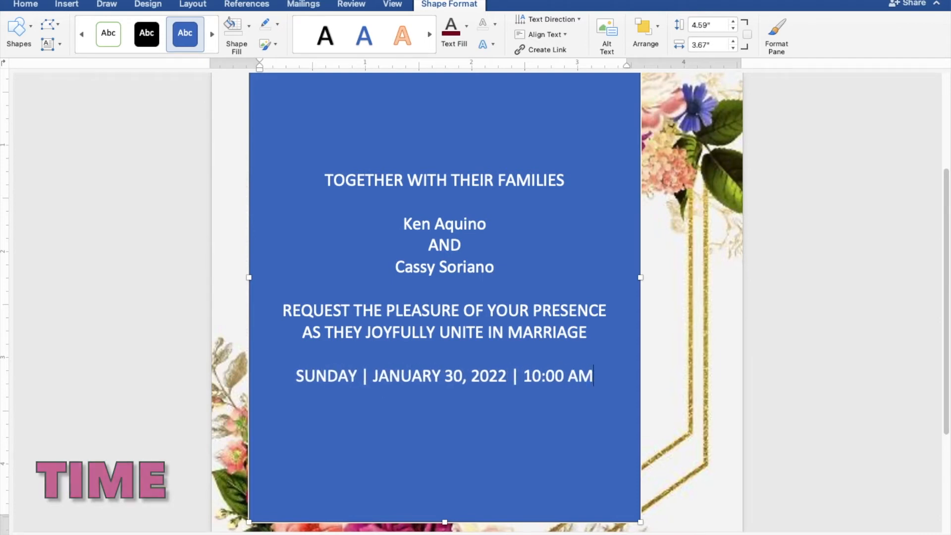
Step: Add the venue below the date on two lines, "ST. THOMAS AQUINAS PARISH CHURCH" and "MANGALDAN PANGASINAN"
{"action": "key", "text": "Return"}
{"action": "type", "text": "ST. THOMAS AQUINAS PARISH CHURCH"}
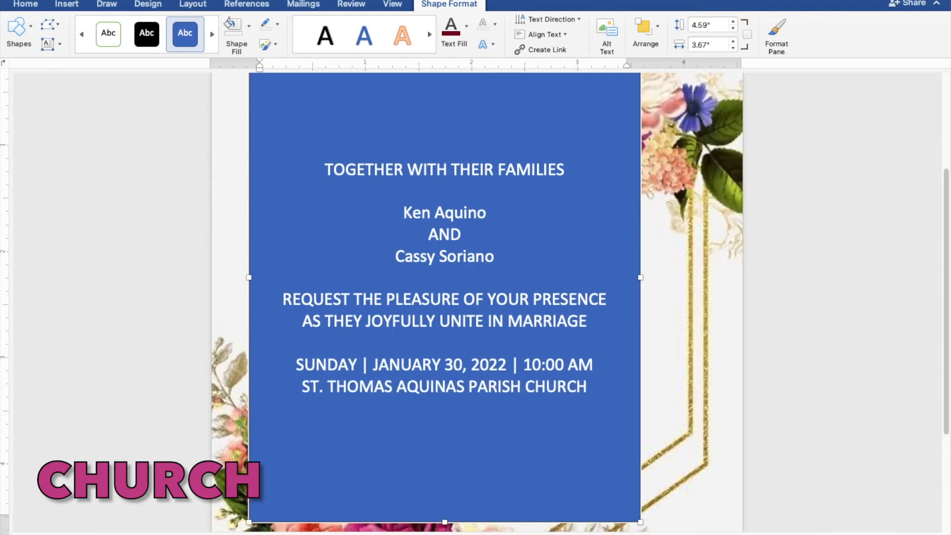
{"action": "key", "text": "Return"}
{"action": "type", "text": "MA"}
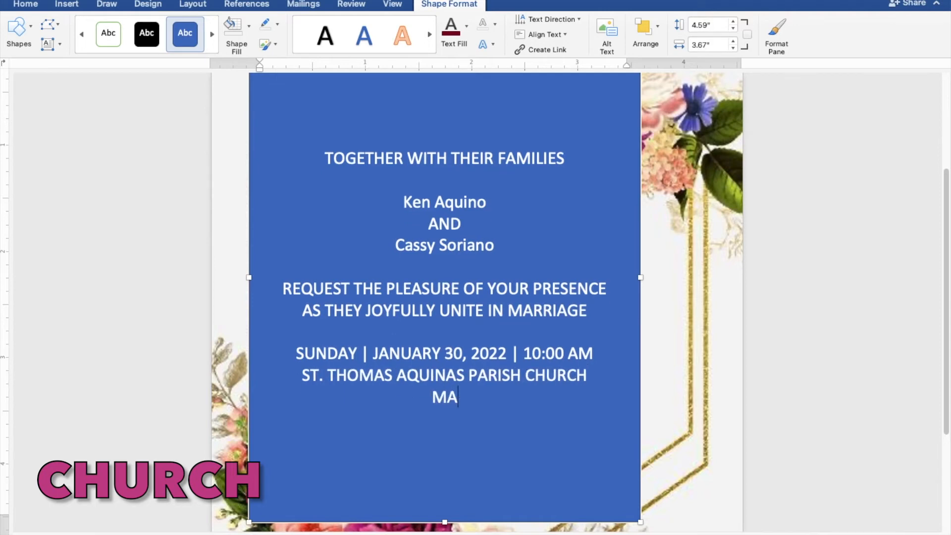
{"action": "type", "text": "NGALDAN"}
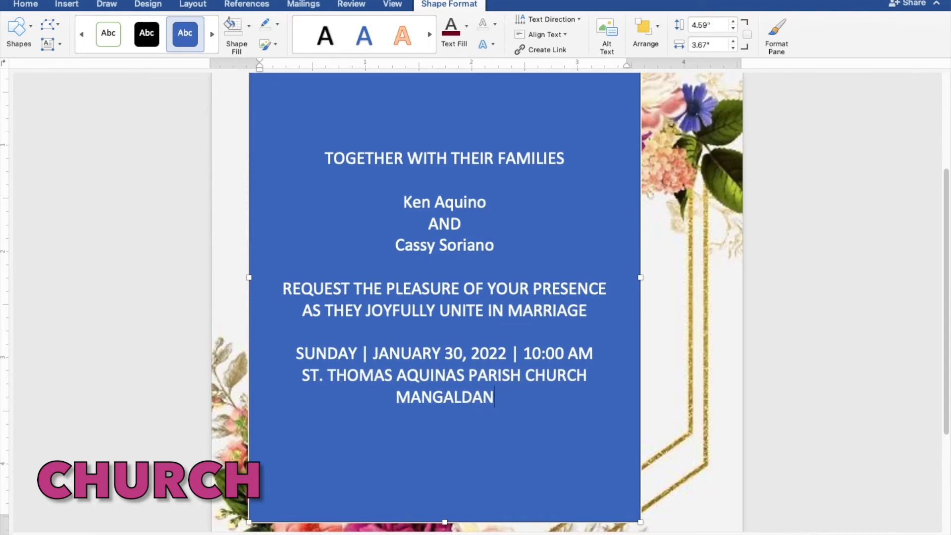
{"action": "type", "text": " PANGASINAN"}
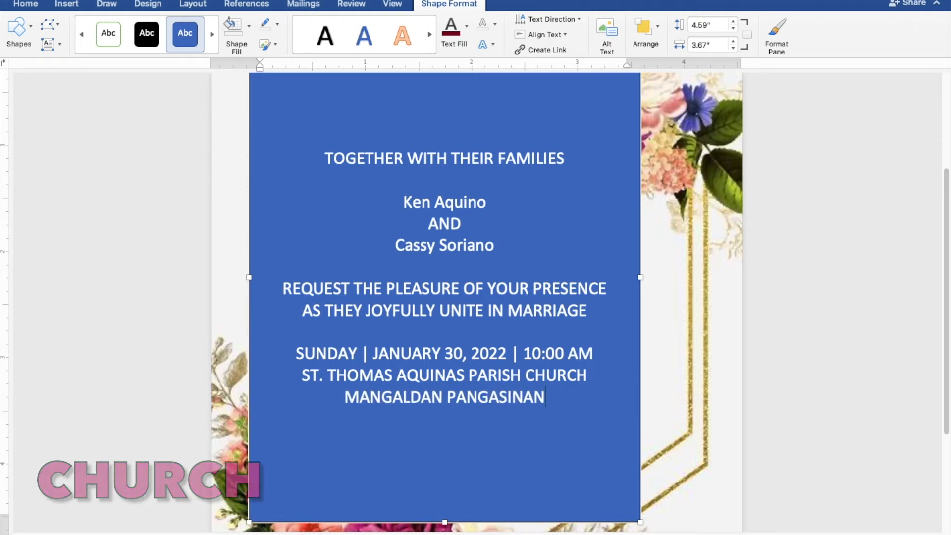
Step: Leave a blank line after the venue and add the closing line "RECEPTION TO FOLLOW"
{"action": "key", "text": "Return"}
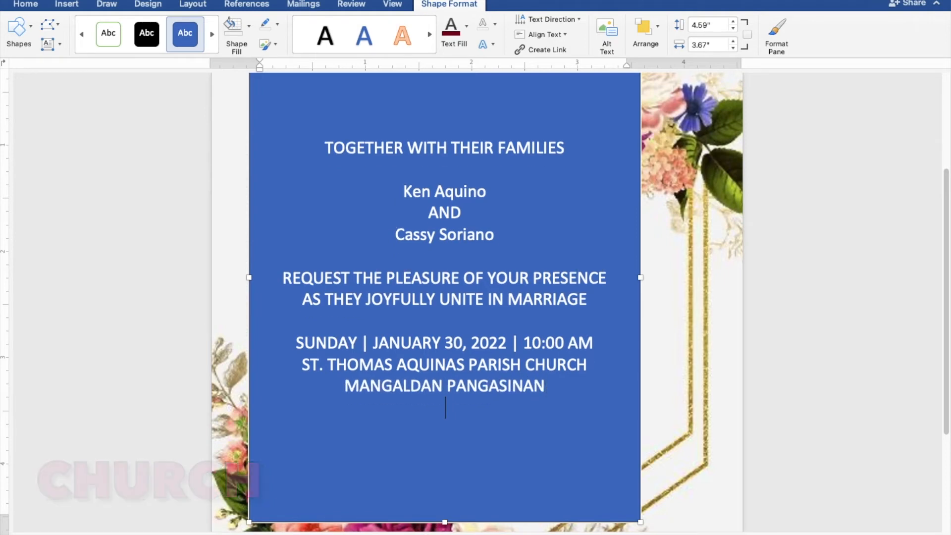
{"action": "key", "text": "Return"}
{"action": "type", "text": "RECEPTION TO FOLLOW"}
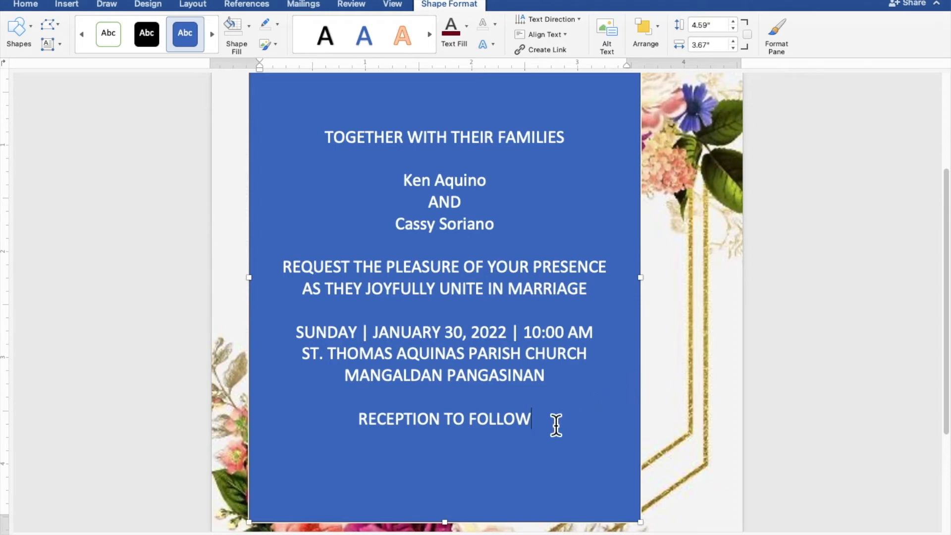
Step: Select all the invitation text and set the rectangle to No Fill and No Outline
{"action": "left_click_drag", "start_coordinate": [524, 425], "coordinate": [331, 141]}
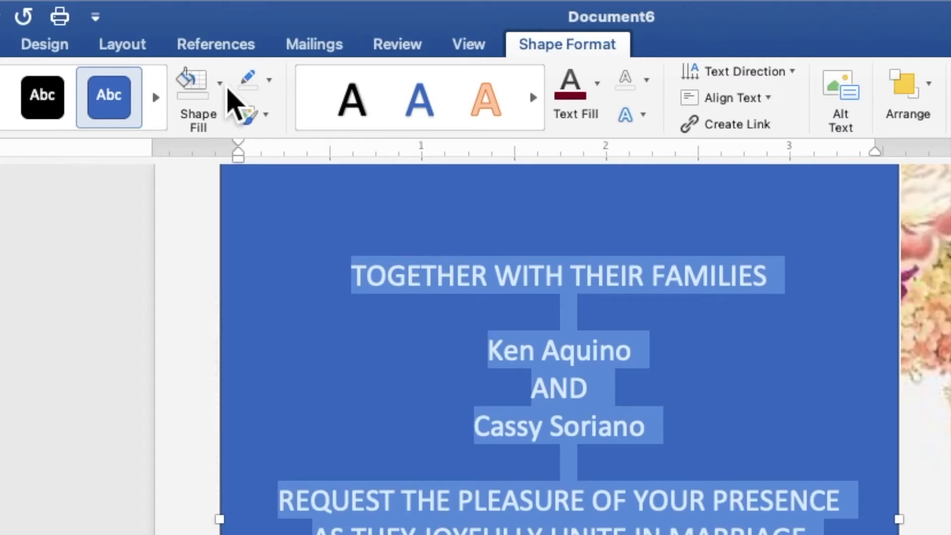
{"action": "left_click", "coordinate": [219, 83]}
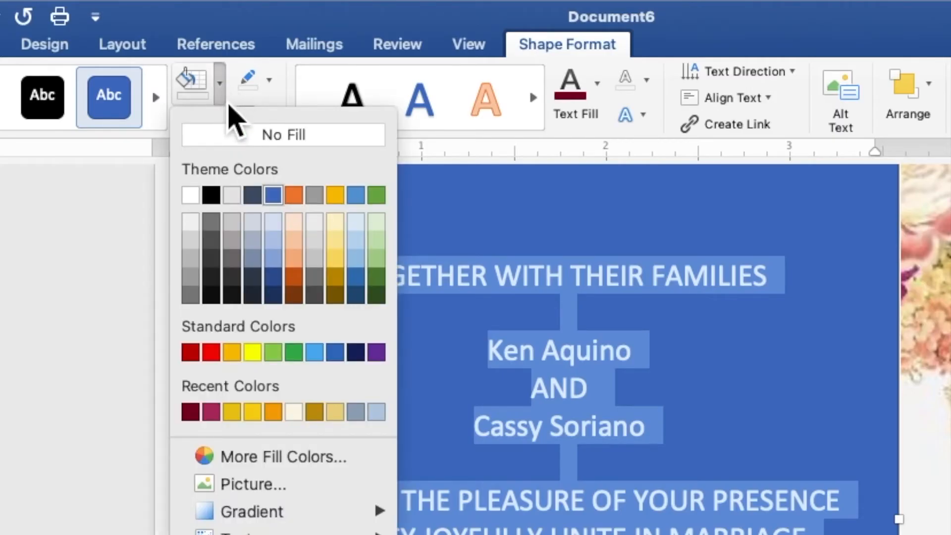
{"action": "left_click", "coordinate": [237, 144]}
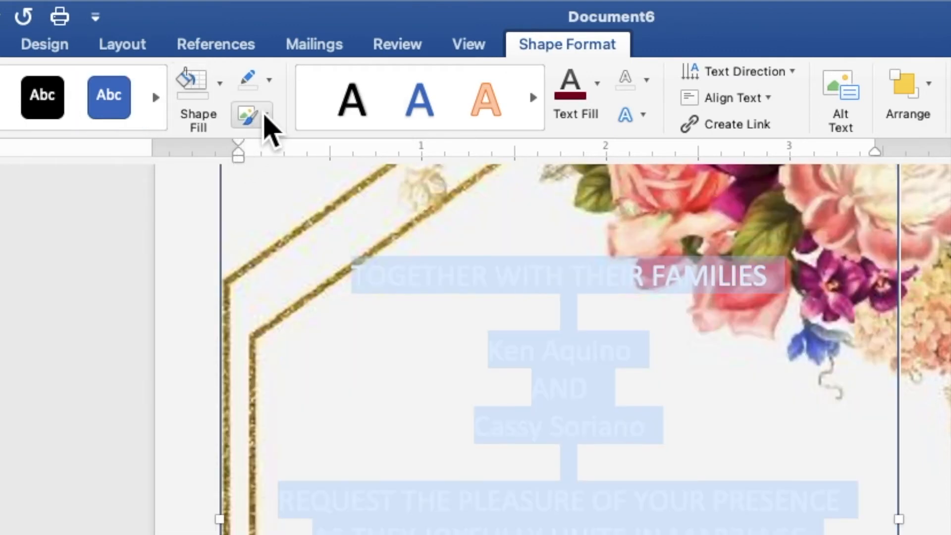
{"action": "left_click", "coordinate": [272, 85]}
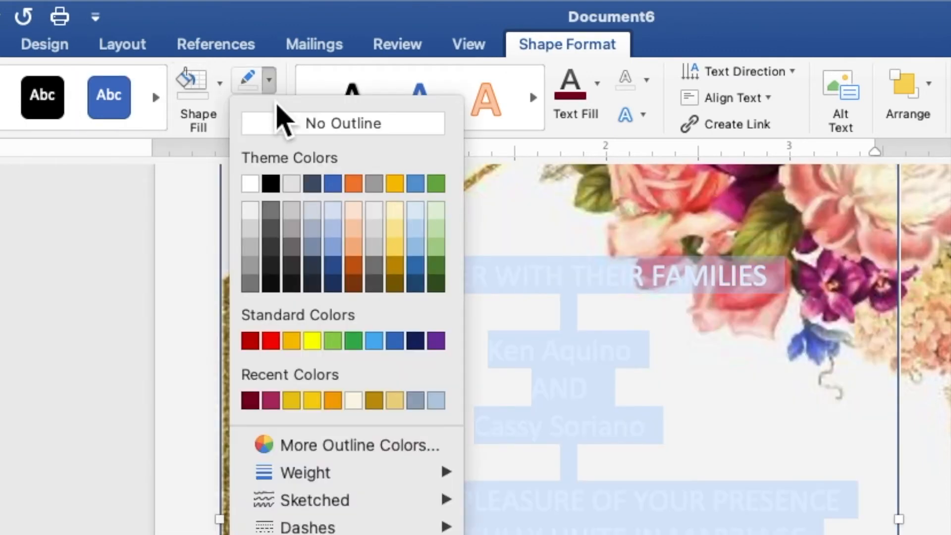
{"action": "left_click", "coordinate": [286, 125]}
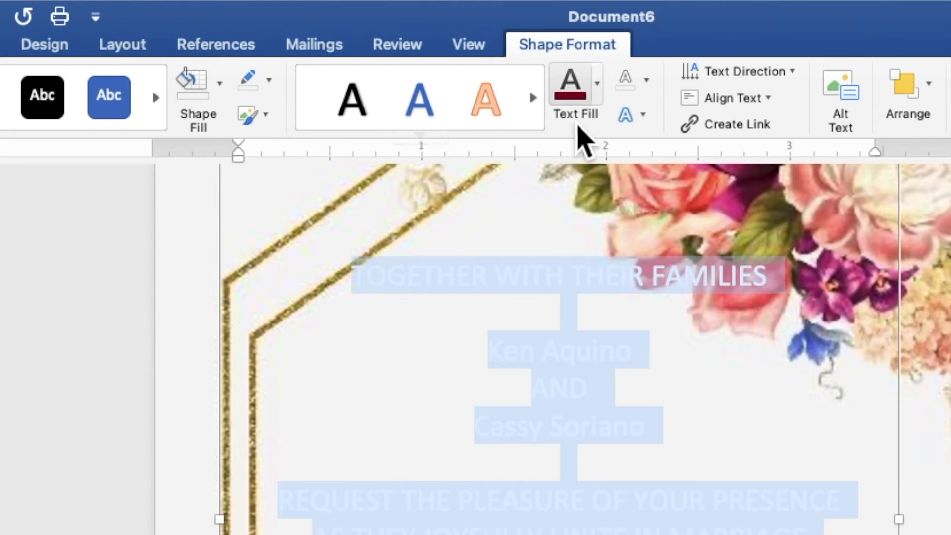
Step: Color all the selected invitation text with the recently used dark pink and set its font to Times New Roman
{"action": "left_click", "coordinate": [599, 97]}
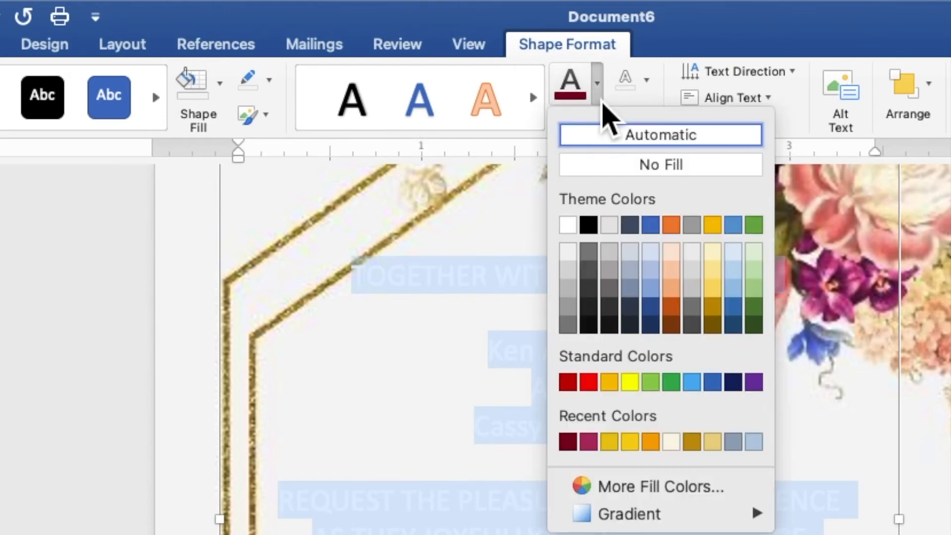
{"action": "left_click", "coordinate": [589, 441]}
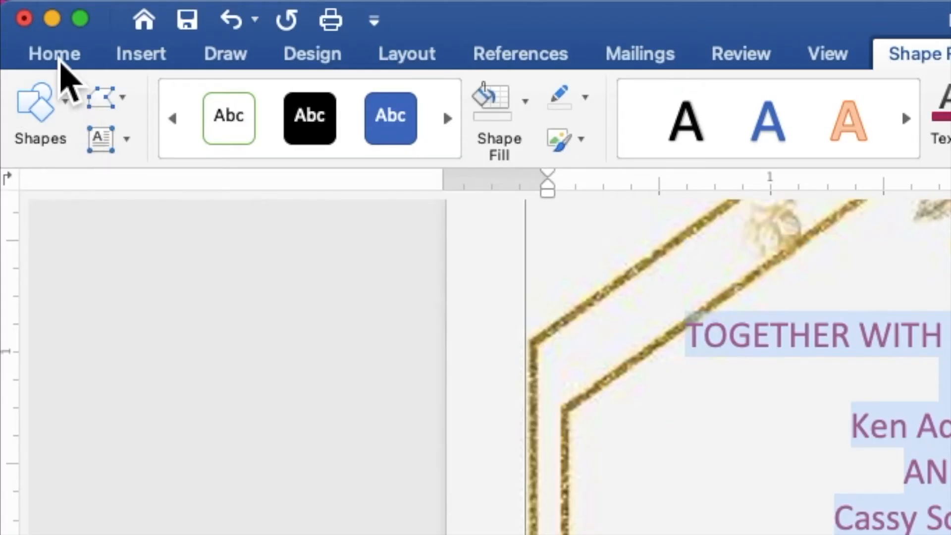
{"action": "left_click", "coordinate": [28, 8]}
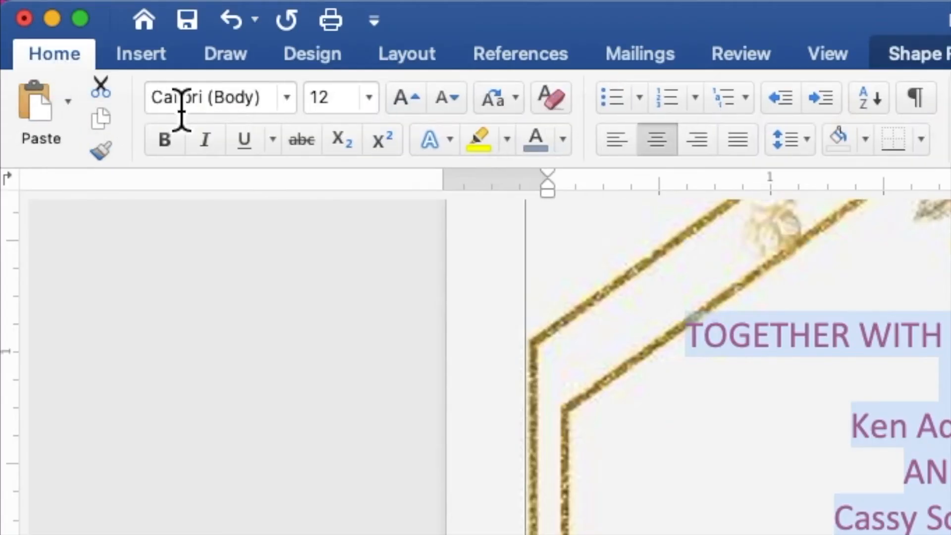
{"action": "left_click", "coordinate": [296, 104]}
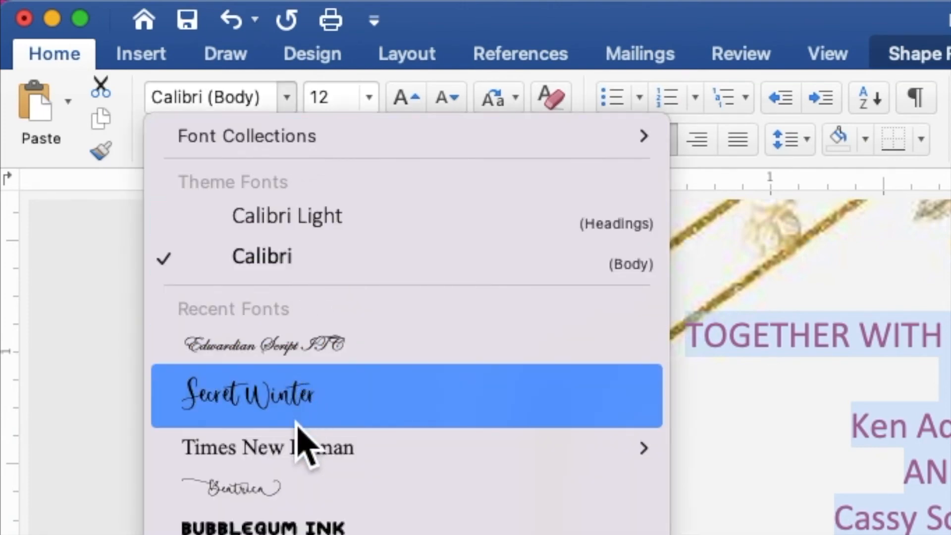
{"action": "left_click", "coordinate": [290, 457]}
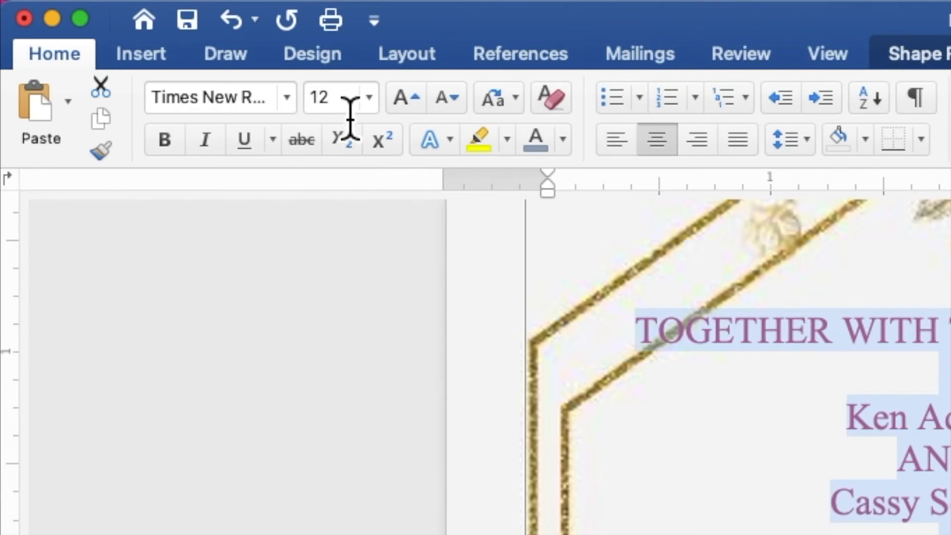
Step: Set the font size of all the selected invitation text to 9
{"action": "left_click_drag", "start_coordinate": [329, 106], "coordinate": [312, 106]}
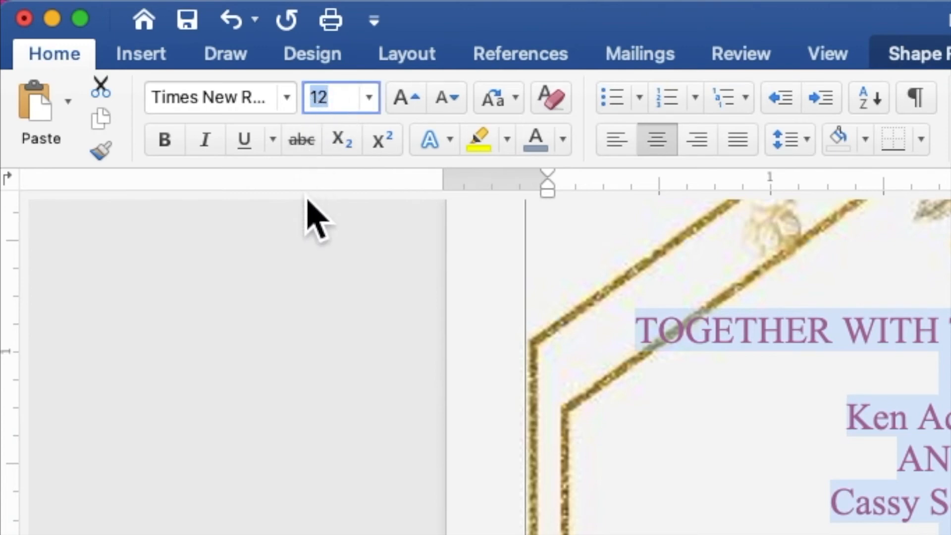
{"action": "type", "text": "9"}
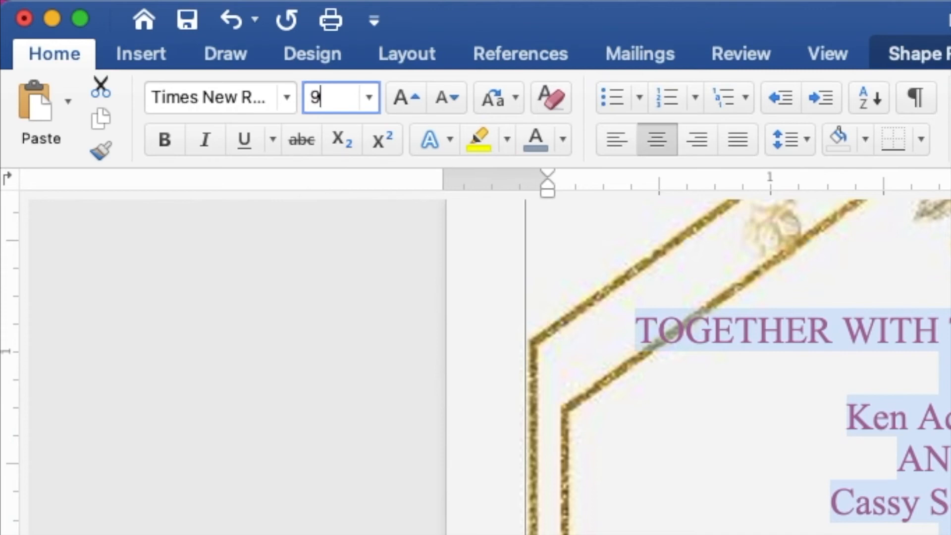
{"action": "key", "text": "Return"}
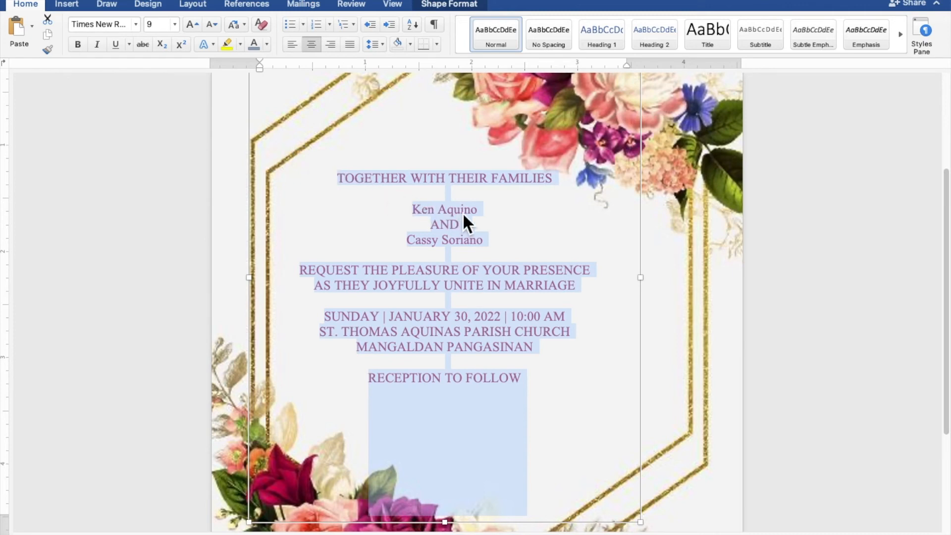
Step: Select both lines with the couple's names together and set their font to Edwardian Script ITC
{"action": "left_click", "coordinate": [481, 213]}
{"action": "left_click_drag", "start_coordinate": [483, 214], "coordinate": [422, 214]}
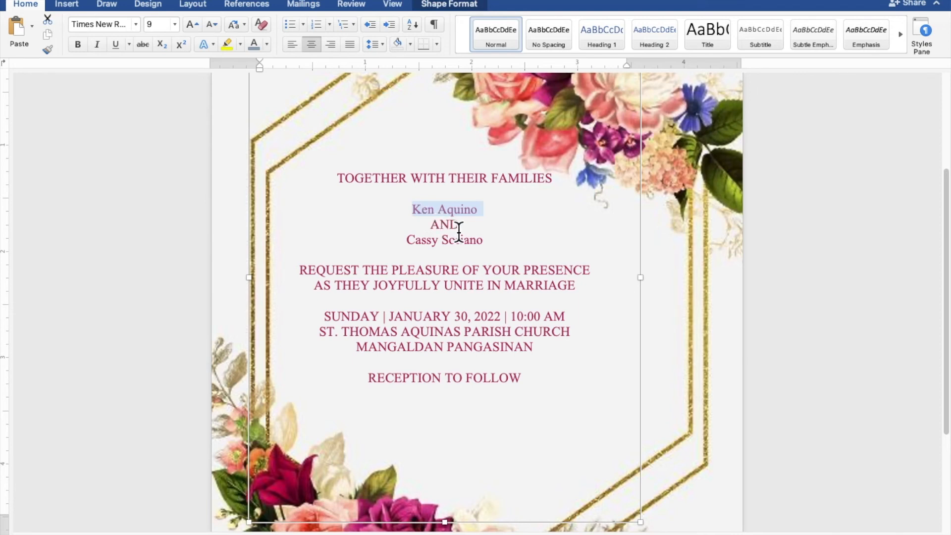
{"action": "left_click_drag", "start_coordinate": [493, 245], "coordinate": [426, 246]}
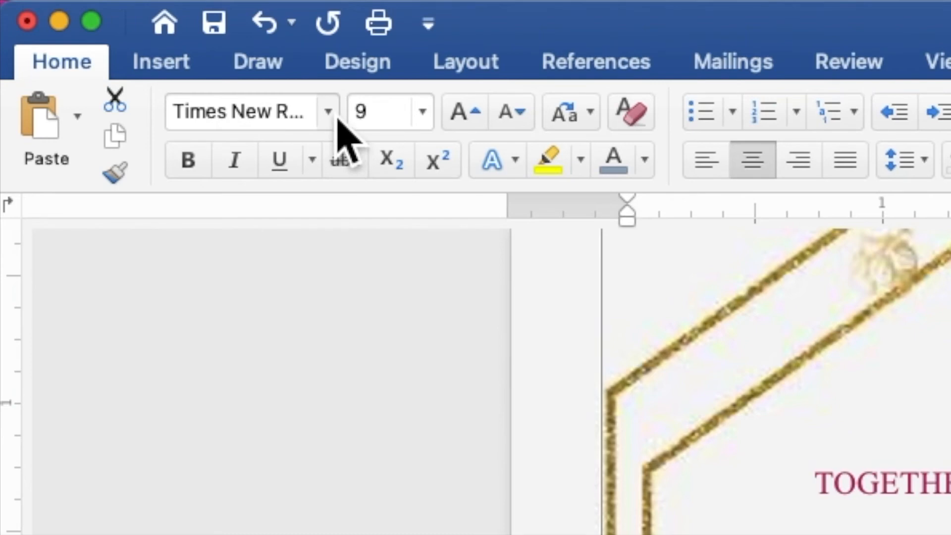
{"action": "left_click", "coordinate": [137, 26]}
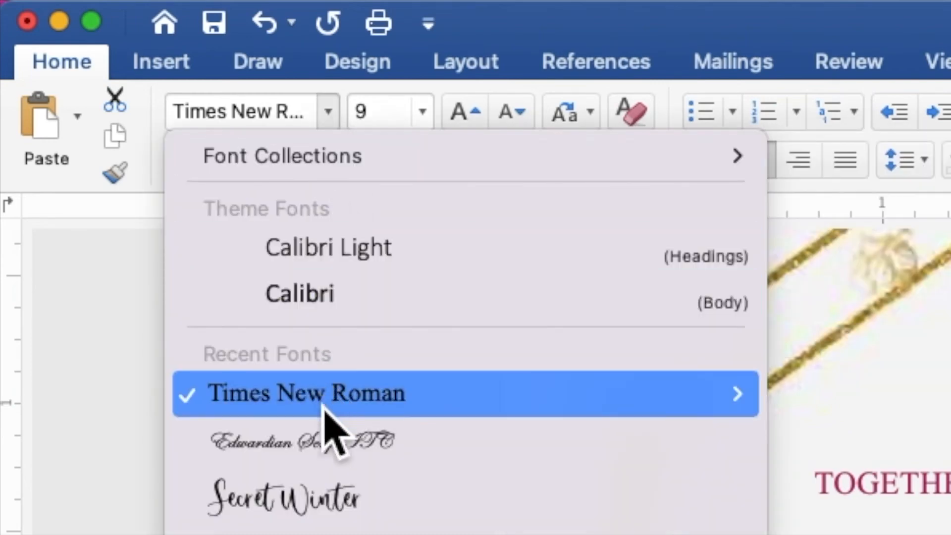
{"action": "left_click", "coordinate": [316, 449]}
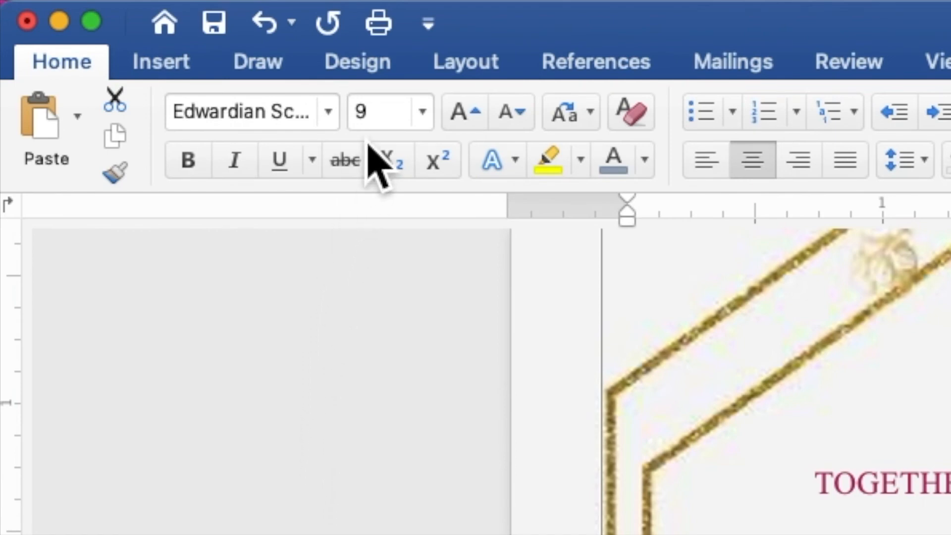
Step: Enlarge the couple's selected names to font size 30 and make them bold
{"action": "left_click", "coordinate": [367, 123]}
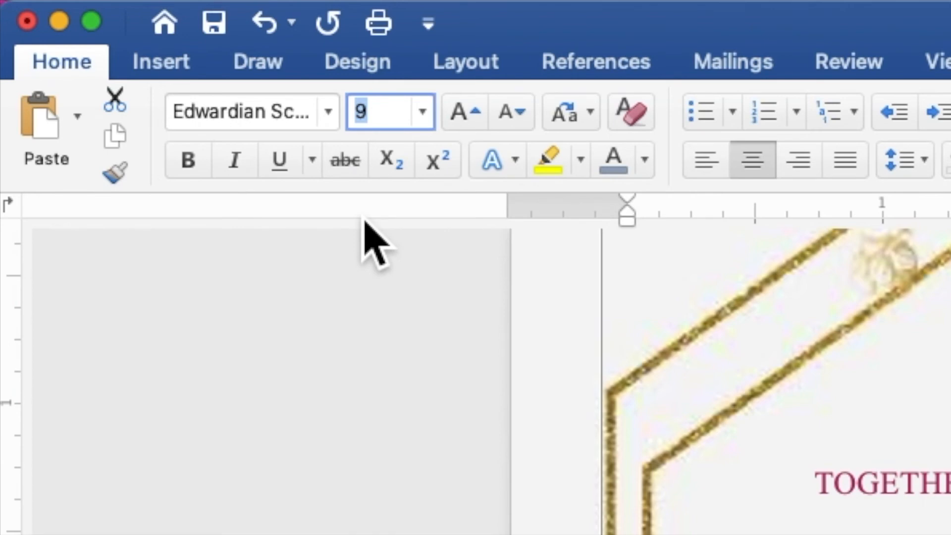
{"action": "type", "text": "30"}
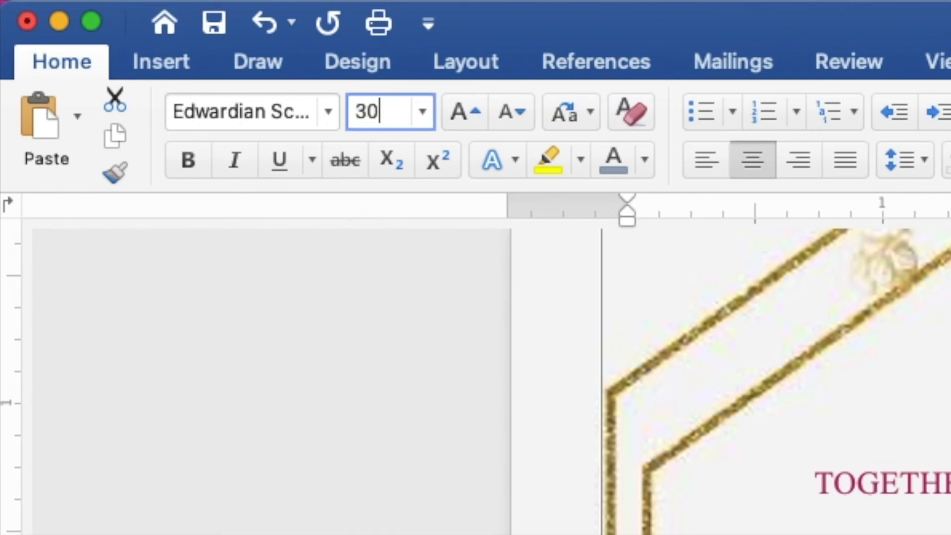
{"action": "key", "text": "Return"}
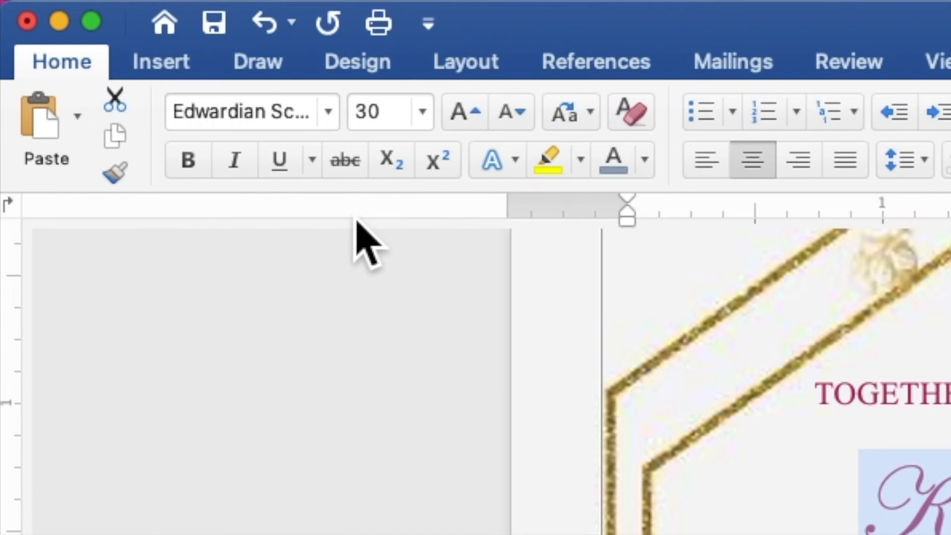
{"action": "left_click", "coordinate": [190, 173]}
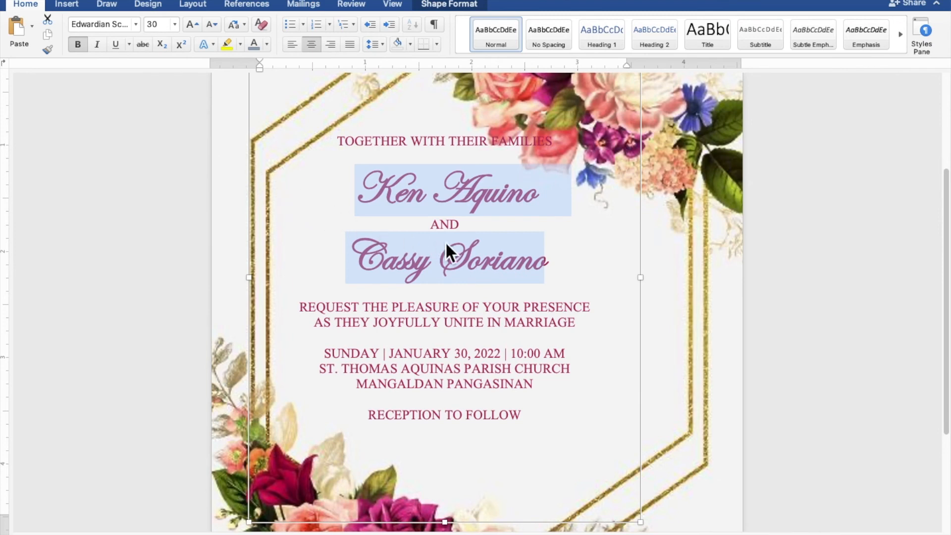
Step: Shorten the text rectangle slightly from its upper edge, move it down and right to about 0.67" left position inside the gold frame, and deselect it
{"action": "scroll", "coordinate": [458, 244], "scroll_direction": "down", "scroll_amount": 5}
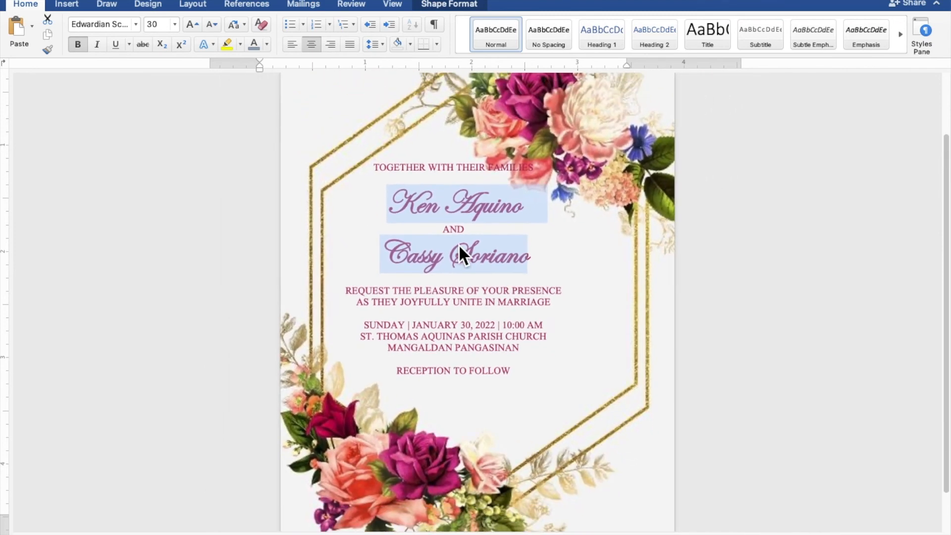
{"action": "scroll", "coordinate": [459, 245], "scroll_direction": "down", "scroll_amount": 4}
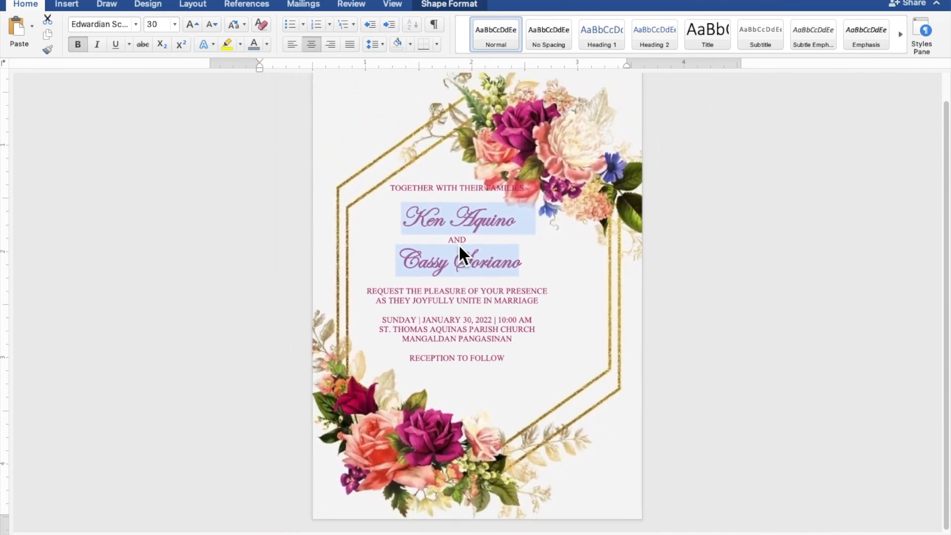
{"action": "scroll", "coordinate": [459, 244], "scroll_direction": "down", "scroll_amount": 4}
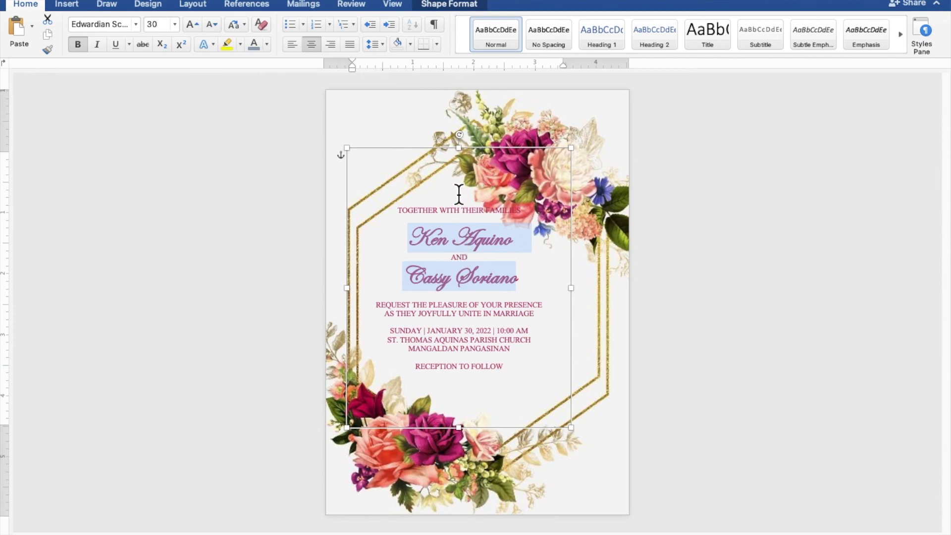
{"action": "left_click_drag", "start_coordinate": [471, 164], "coordinate": [470, 171]}
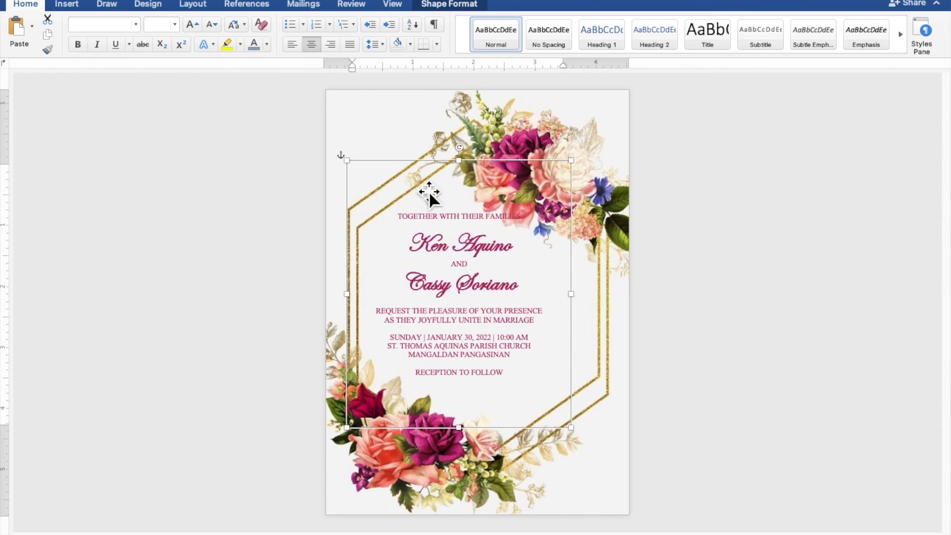
{"action": "left_click_drag", "start_coordinate": [398, 188], "coordinate": [417, 210]}
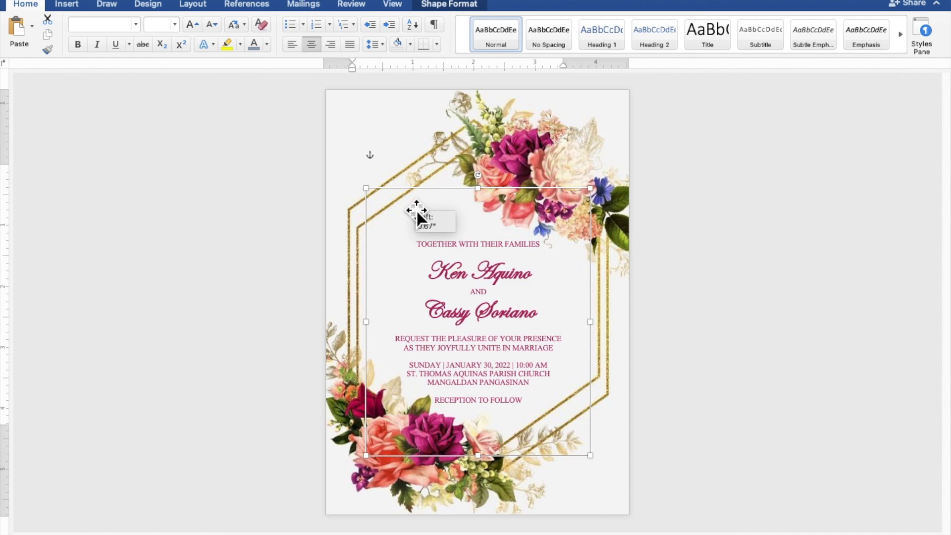
{"action": "left_click_drag", "start_coordinate": [416, 209], "coordinate": [416, 210]}
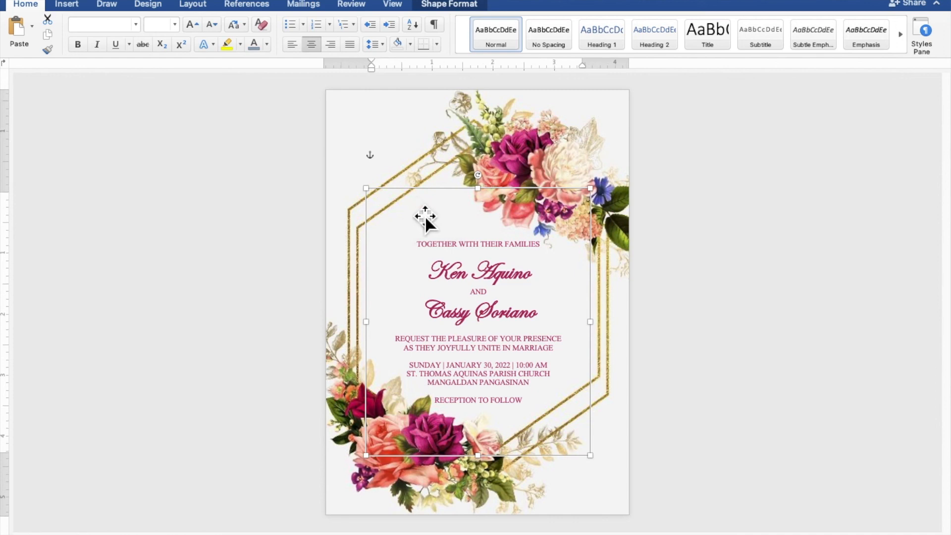
{"action": "left_click", "coordinate": [836, 276]}
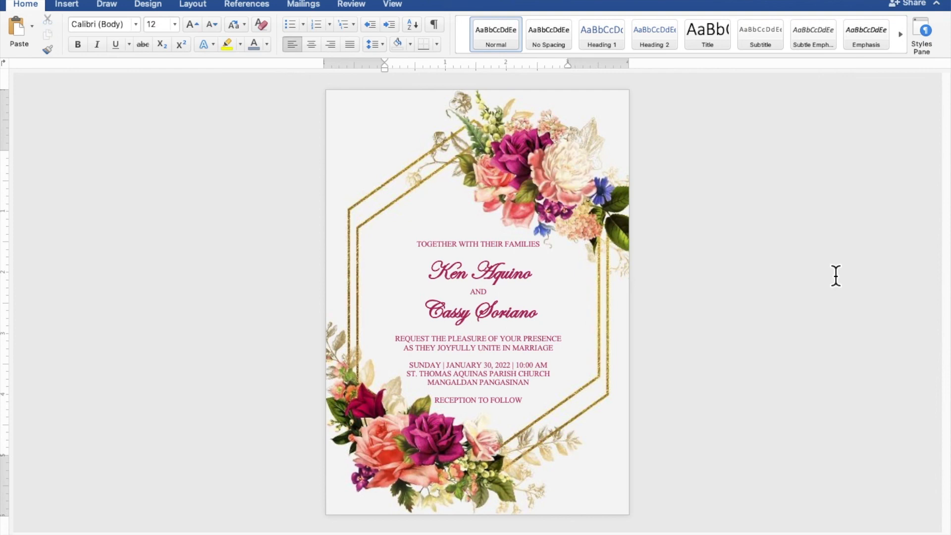